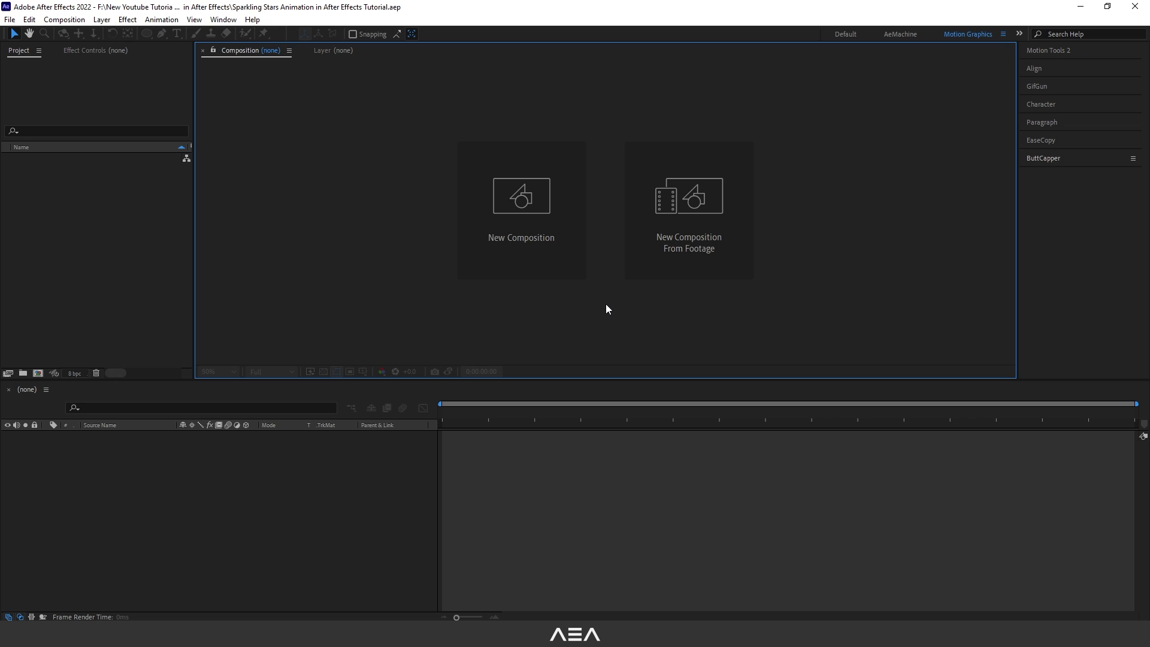
Start a new composition with Width and Height both set to 400 px.
left_click(552, 258)
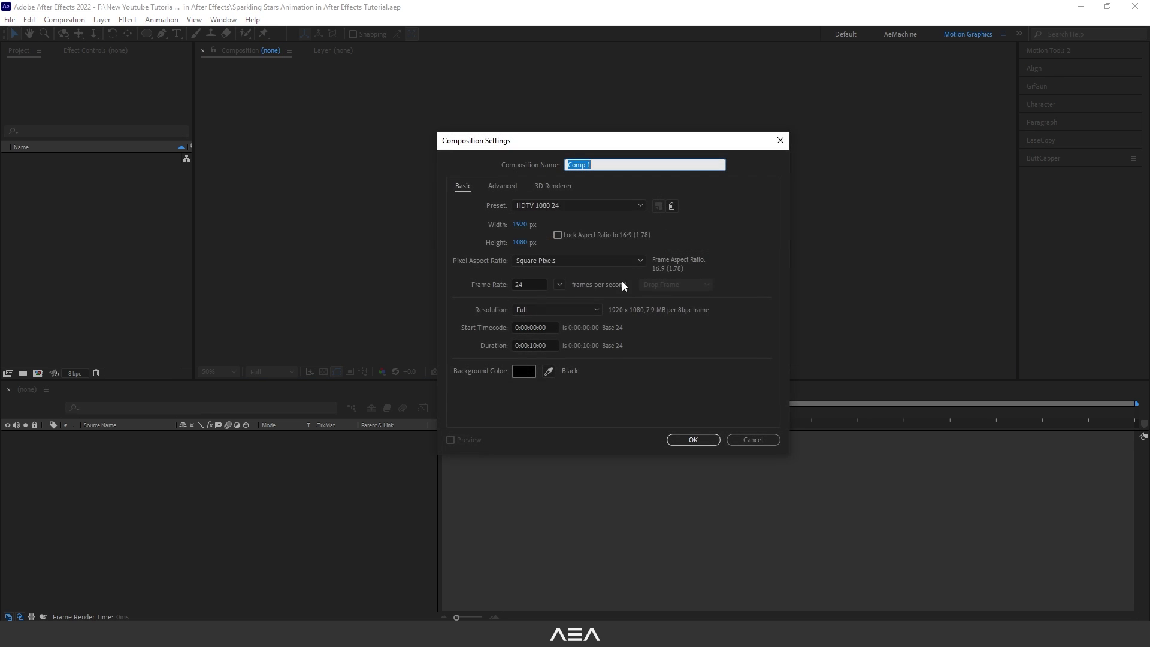
left_click(520, 224)
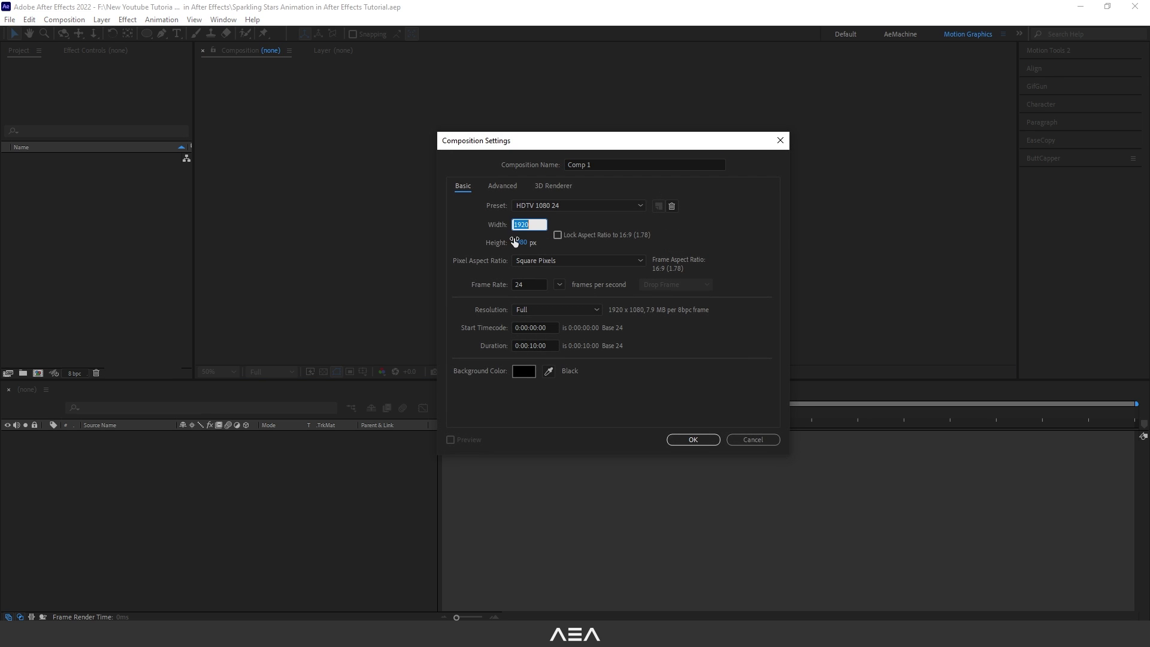
type("400")
key("Tab")
type("400")
key("Tab")
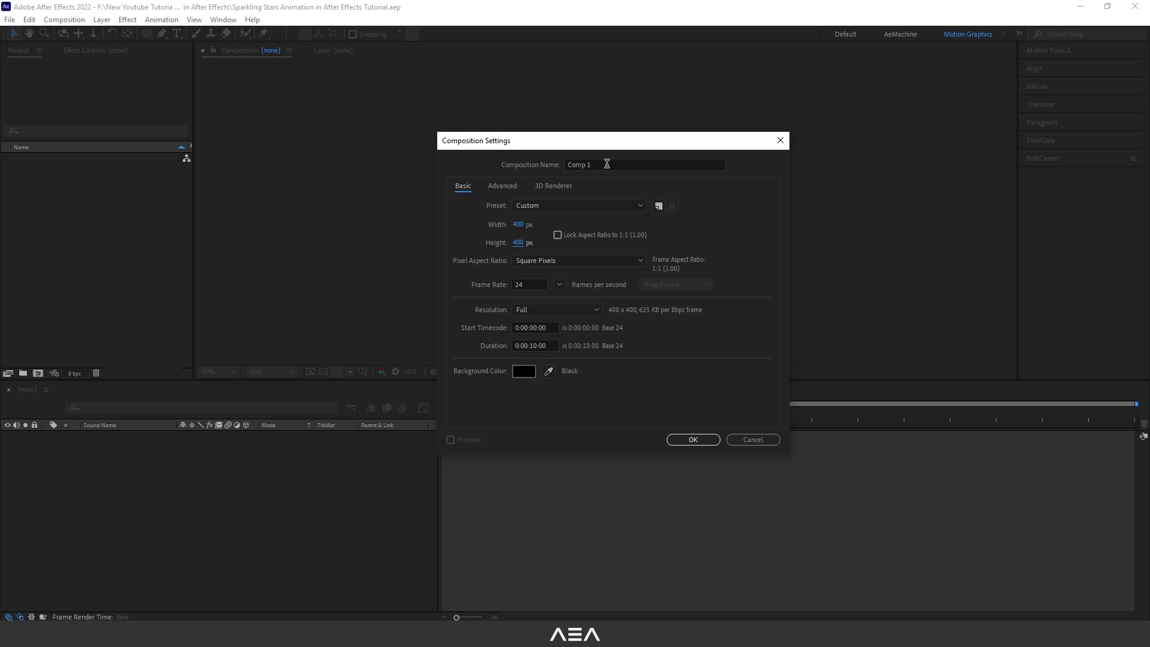
left_click(606, 163)
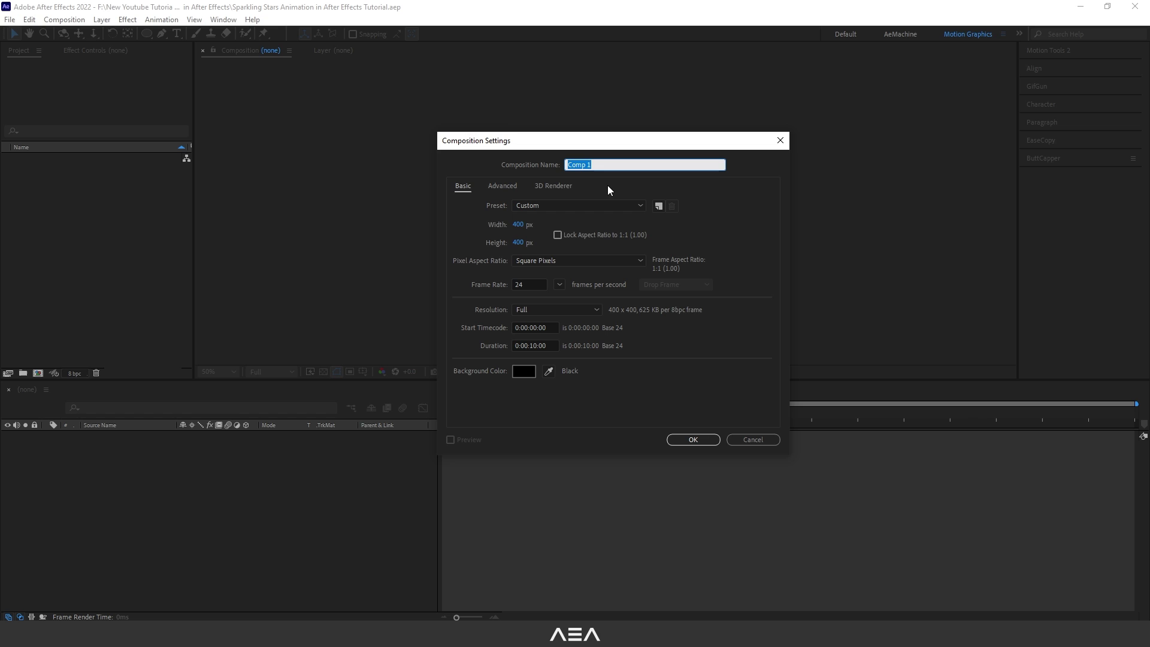
Name the 400×400 comp Stars, create it, and add a new shape layer.
type("Stars")
left_click(693, 440)
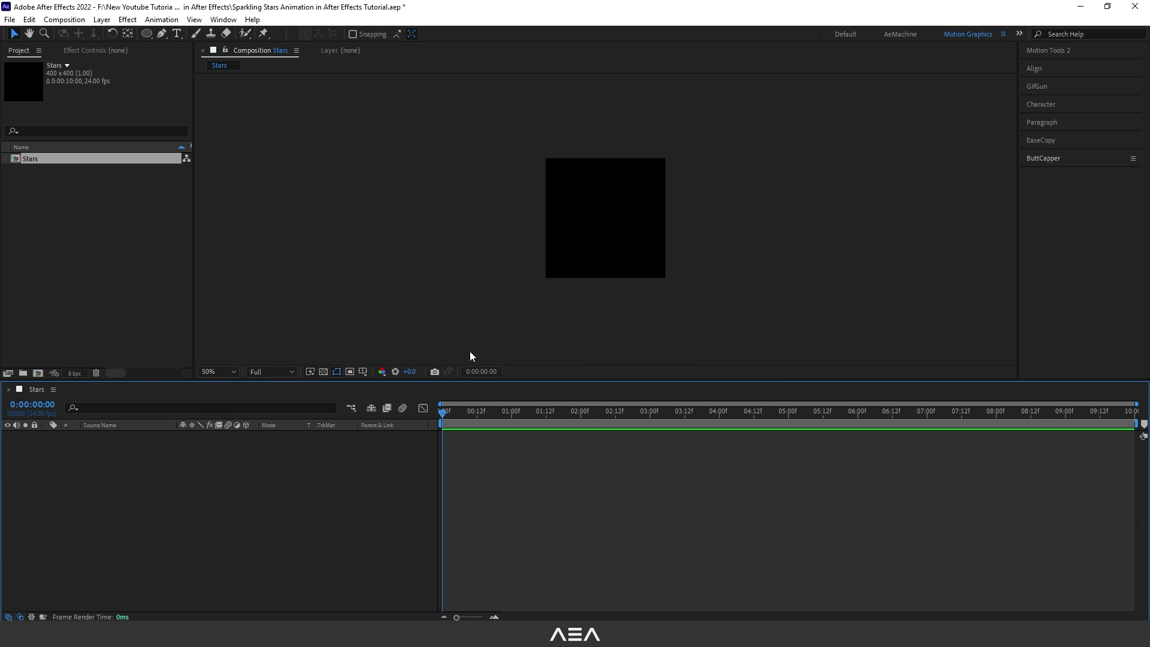
right_click(185, 465)
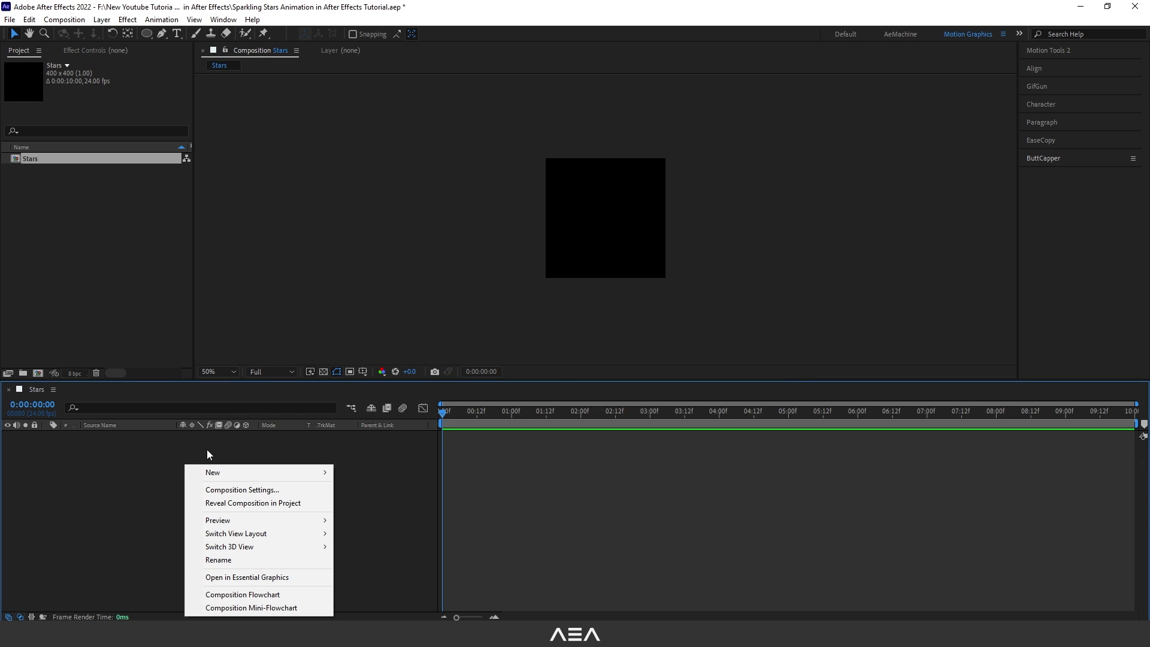
mouse_move(225, 472)
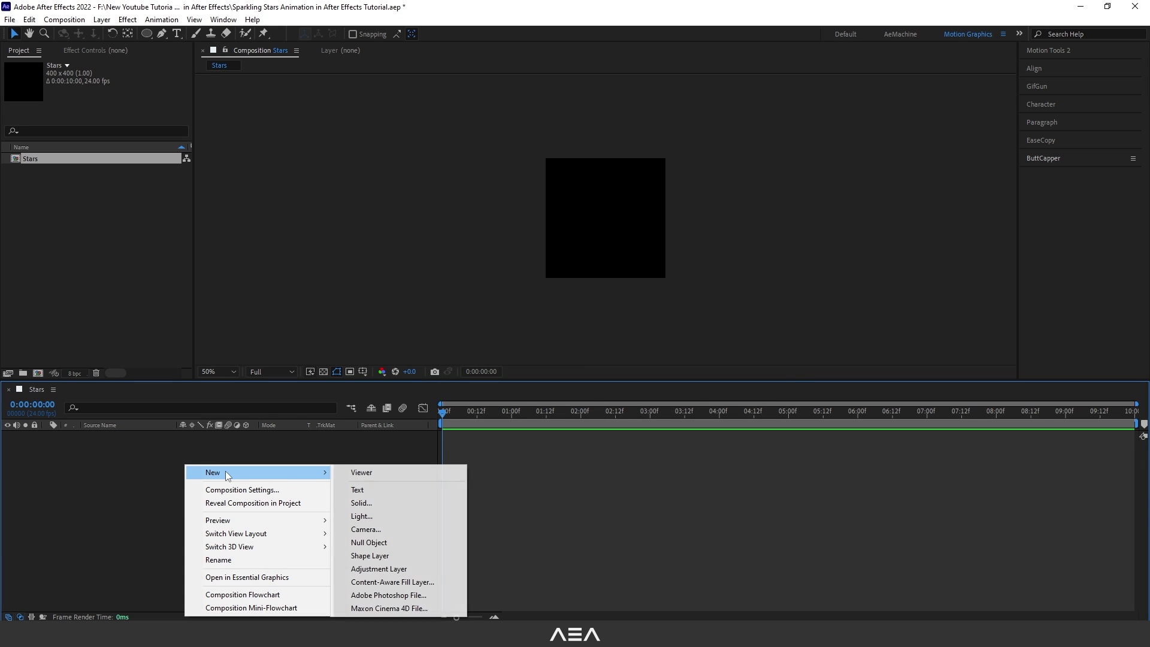
left_click(383, 555)
Add an Ellipse path and a Fill to Shape Layer 1's contents.
left_click(46, 436)
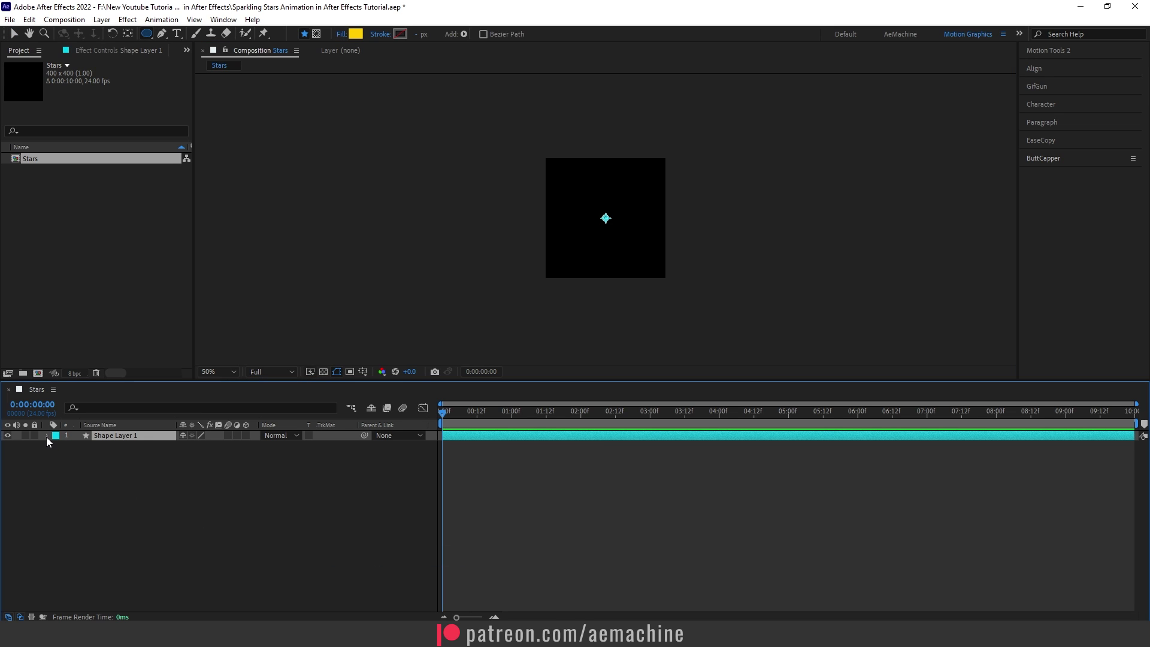
left_click(252, 446)
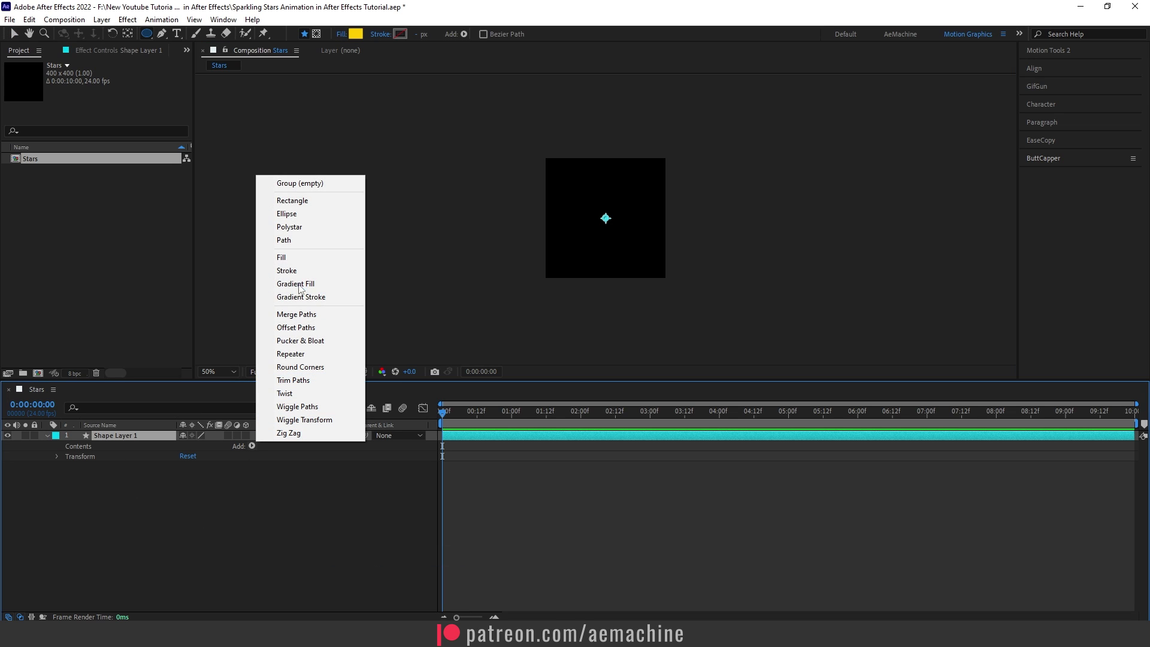
left_click(312, 214)
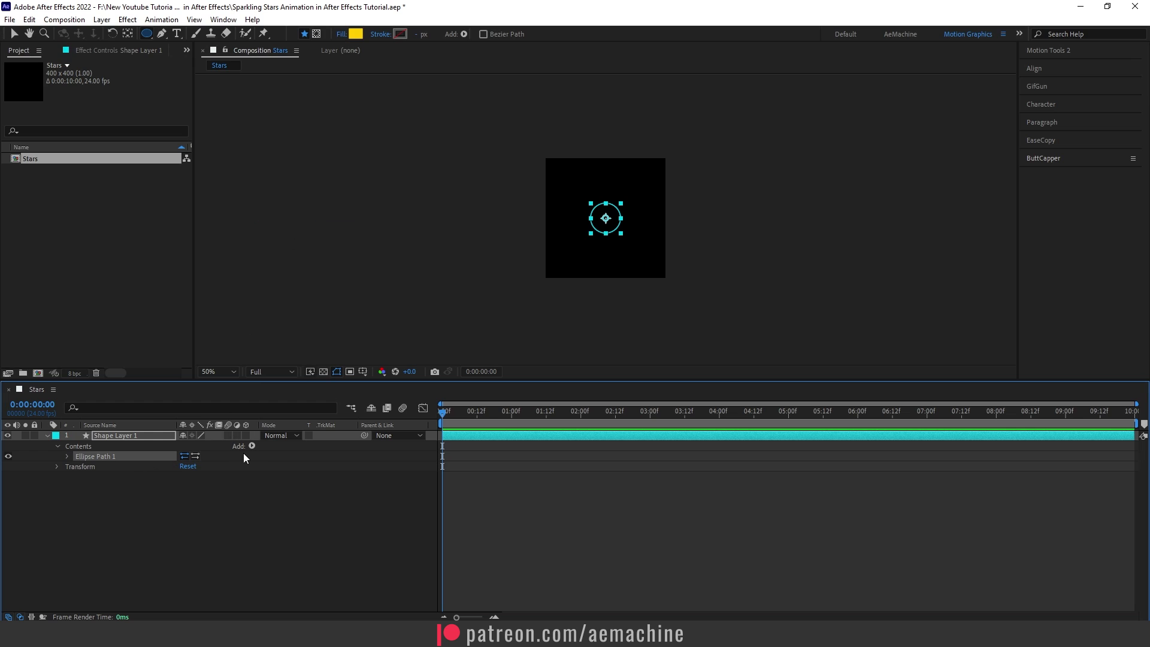
left_click(253, 446)
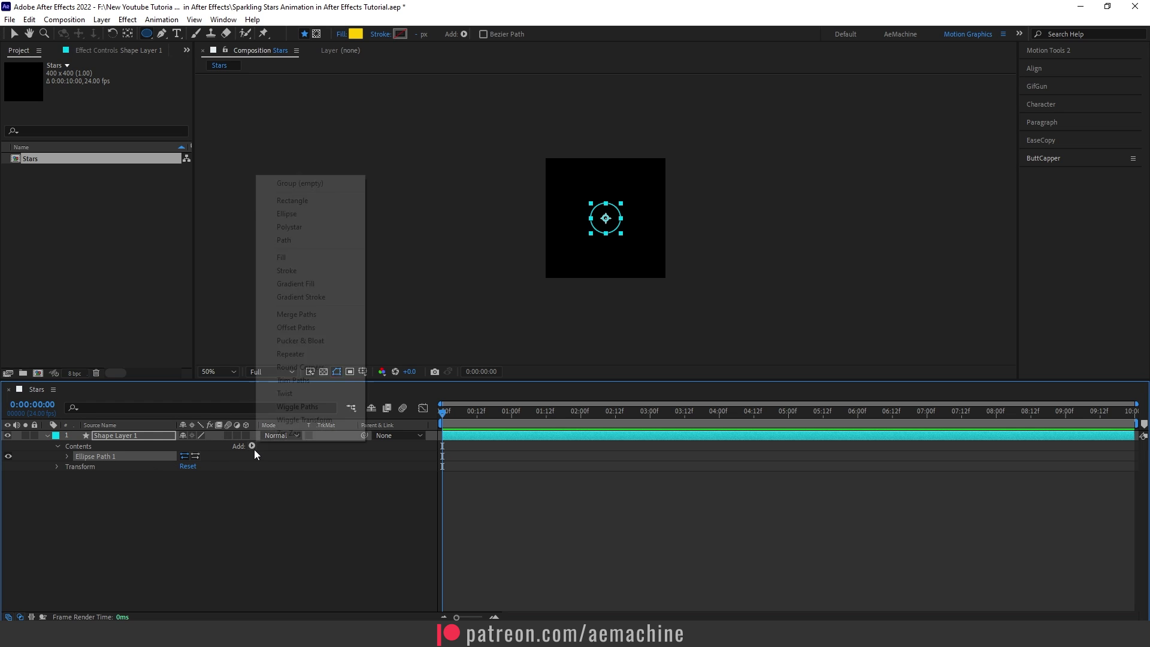
left_click(293, 257)
Change the ellipse's fill colour to a slightly soft yellow (FFD21D).
left_click(357, 34)
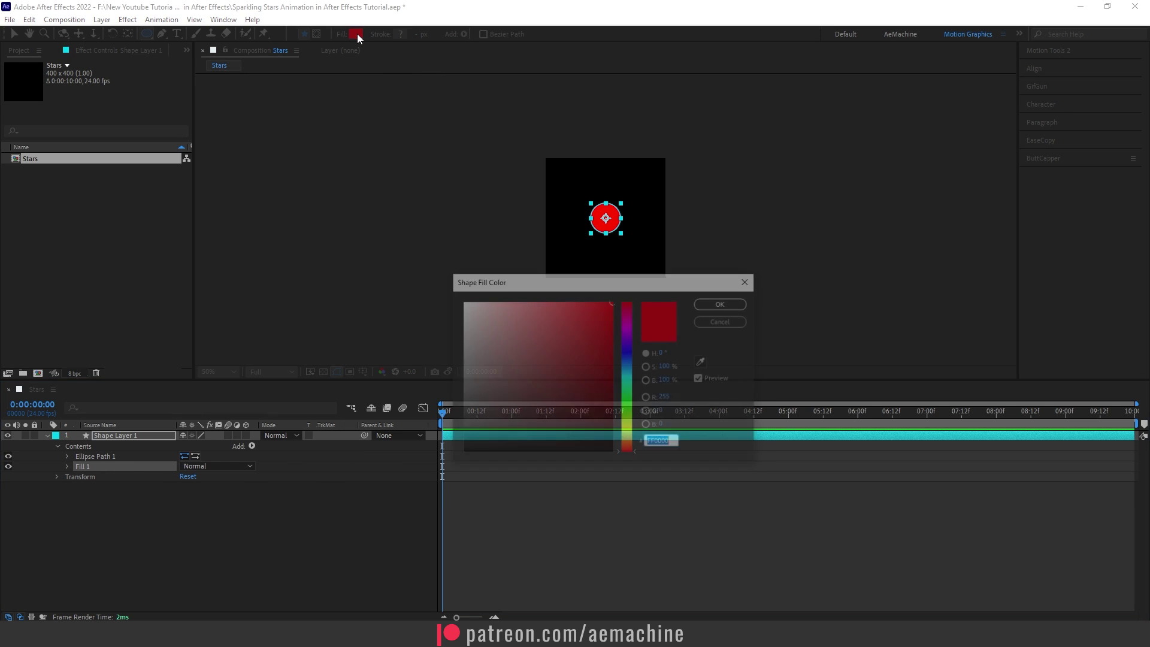
left_click_drag(624, 446, 633, 433)
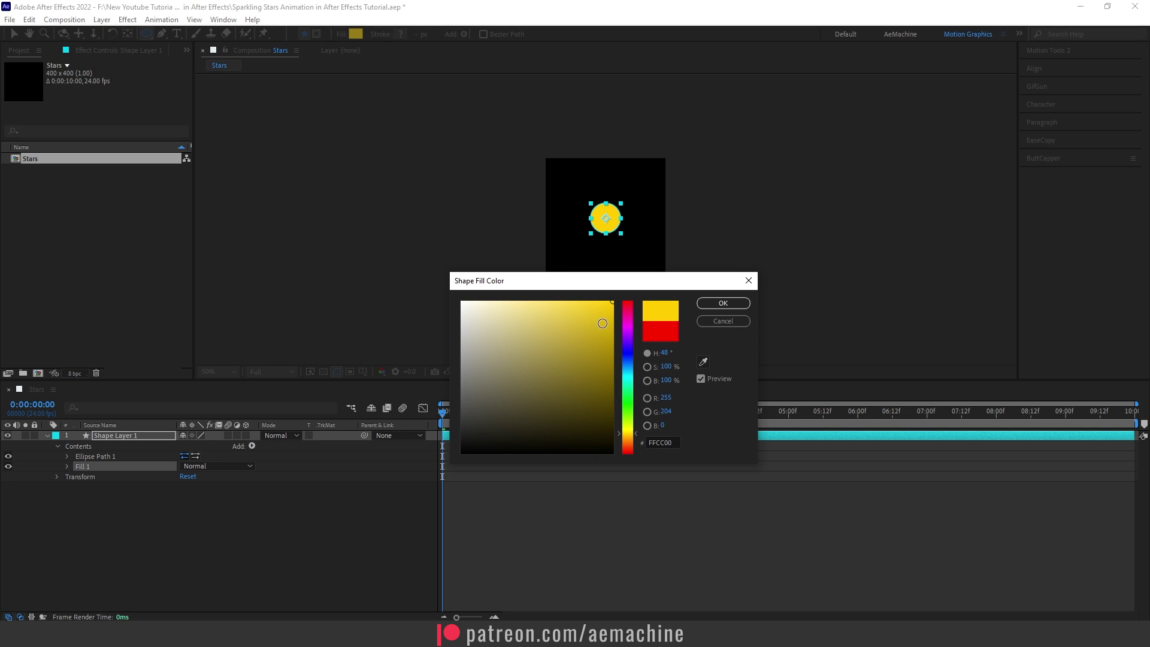
mouse_move(586, 303)
left_mouse_down()
mouse_move(594, 299)
mouse_move(585, 298)
left_mouse_up()
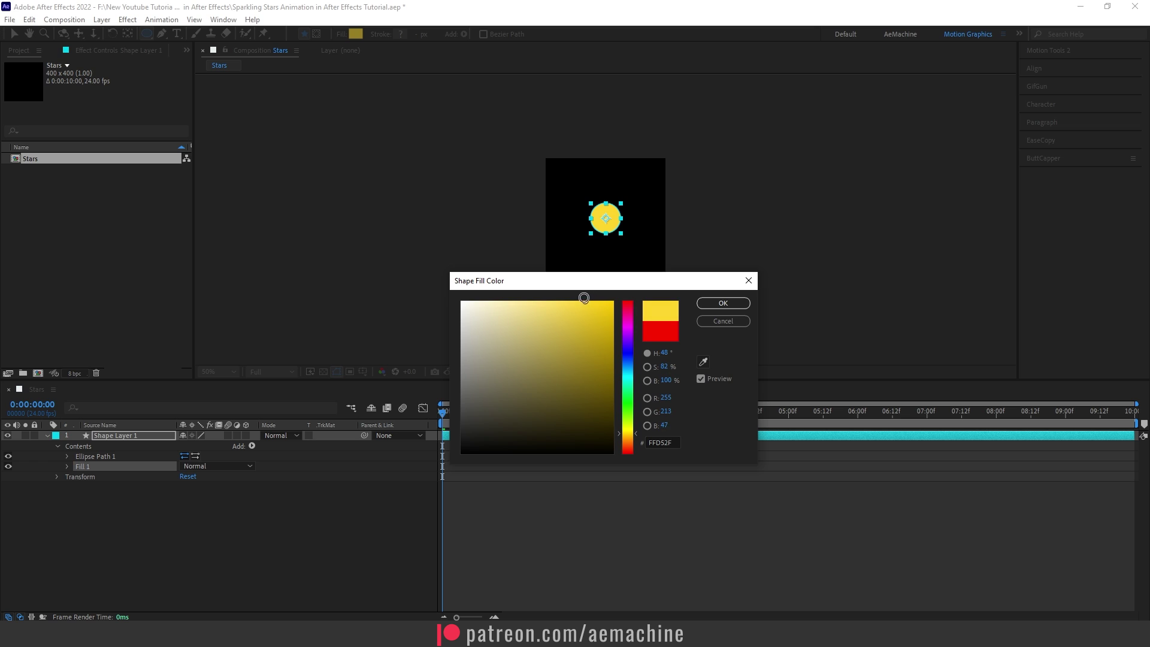
left_click(727, 304)
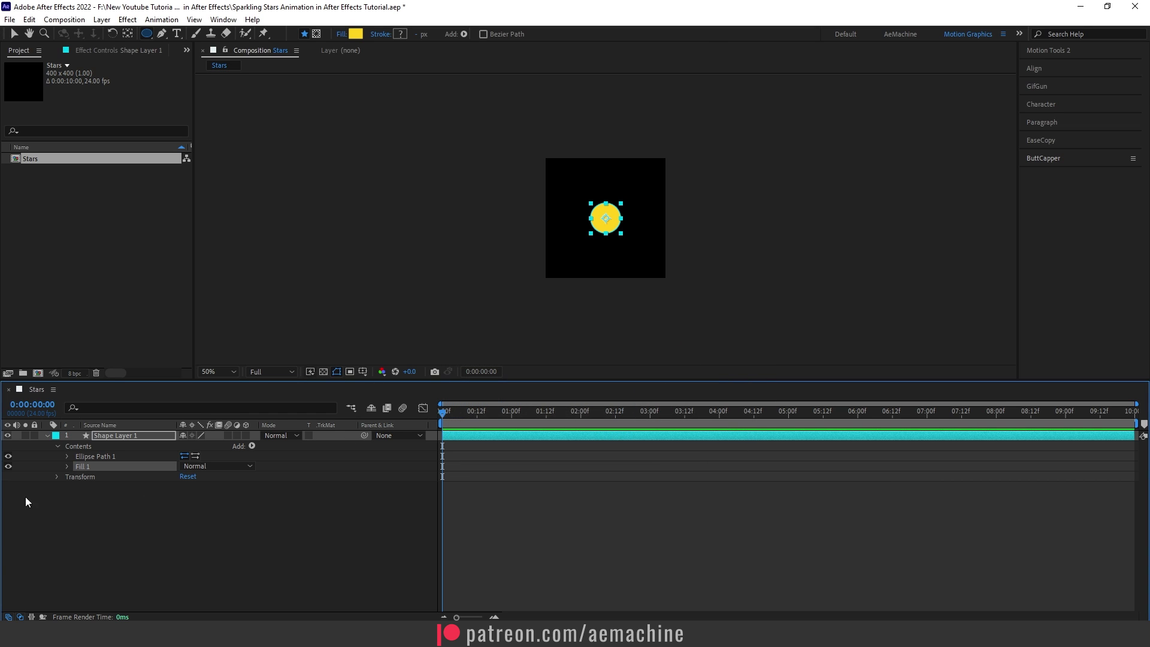
Enlarge the Ellipse Path size to 123×123 and add a Pucker & Bloat operator.
left_click(67, 457)
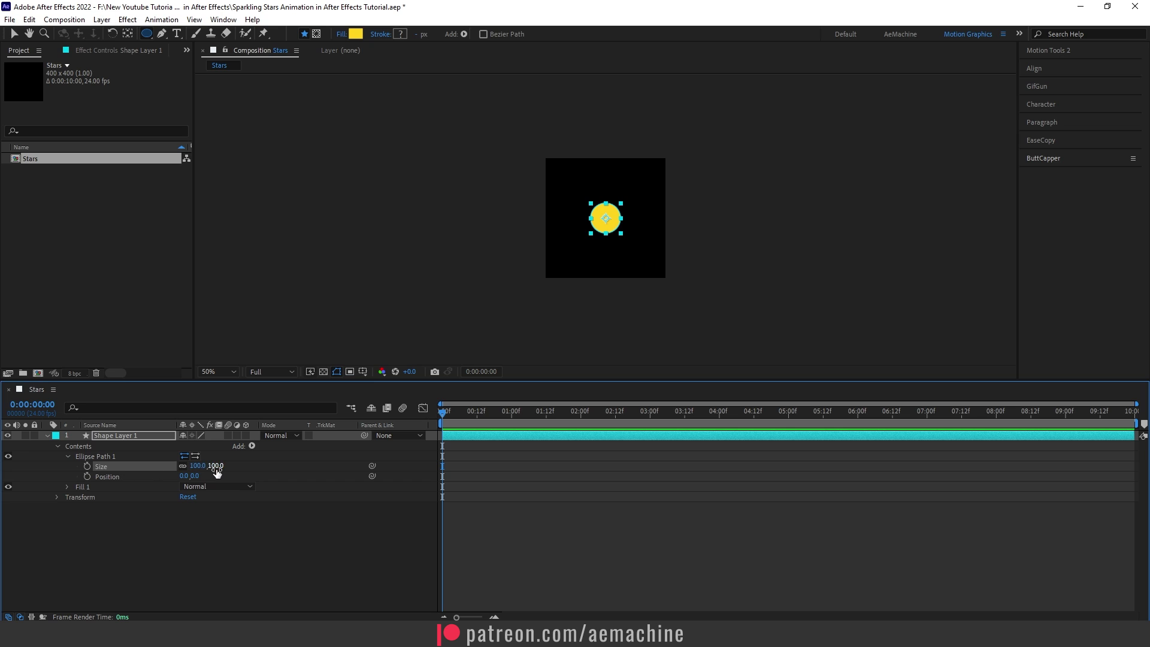
left_click_drag(217, 472, 235, 471)
left_click(251, 445)
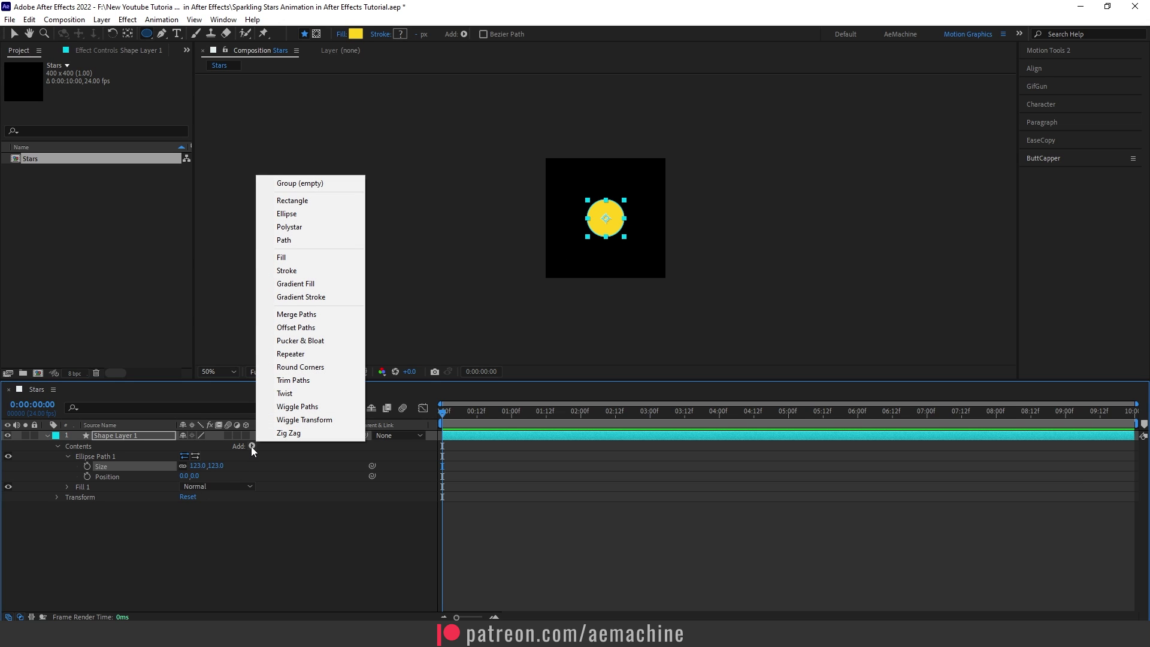
left_click(314, 344)
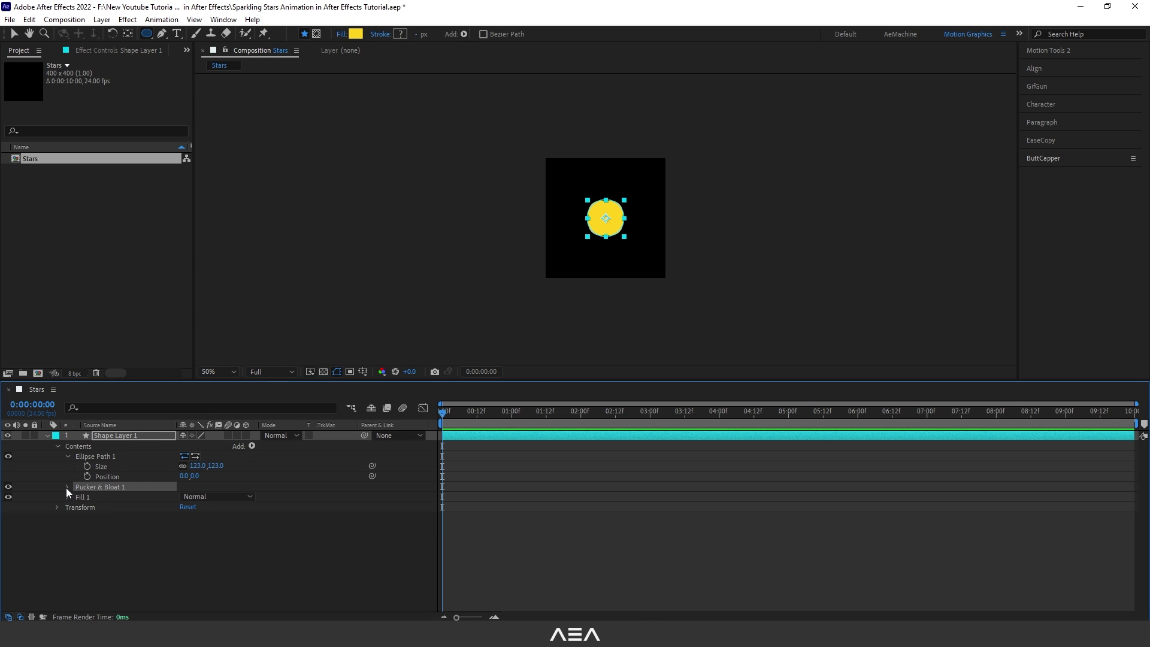
Set the Pucker & Bloat Amount to -40 to form a four-point star.
left_click(67, 487)
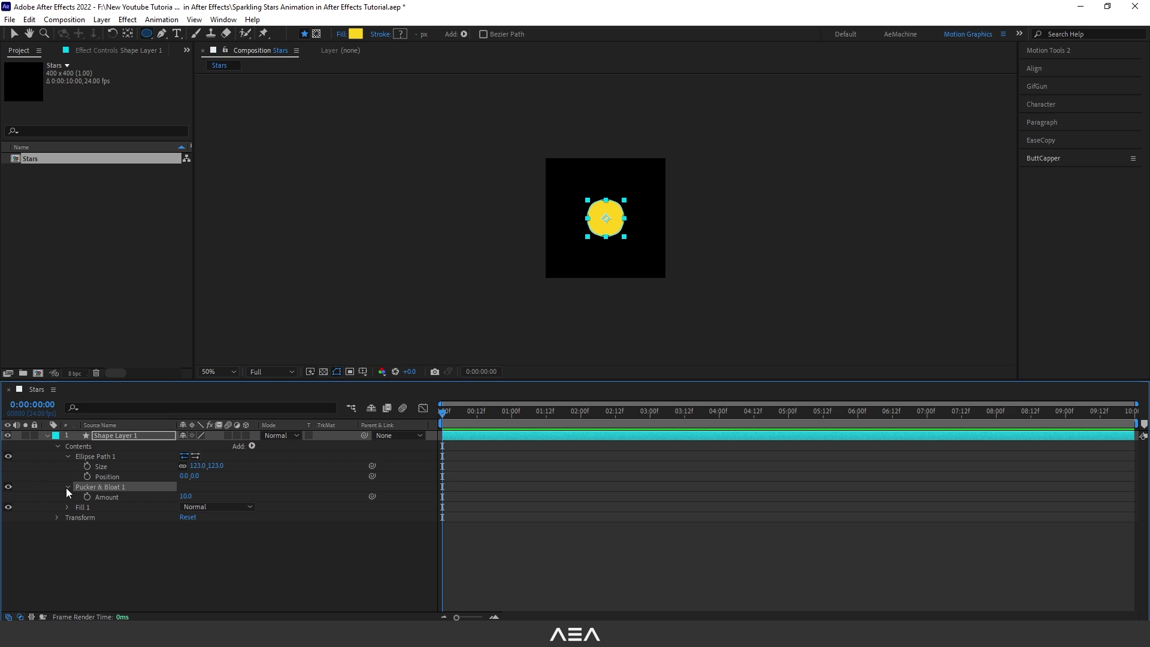
mouse_move(184, 499)
left_mouse_down()
mouse_move(143, 503)
mouse_move(180, 501)
mouse_move(164, 501)
left_mouse_up()
left_click(188, 497)
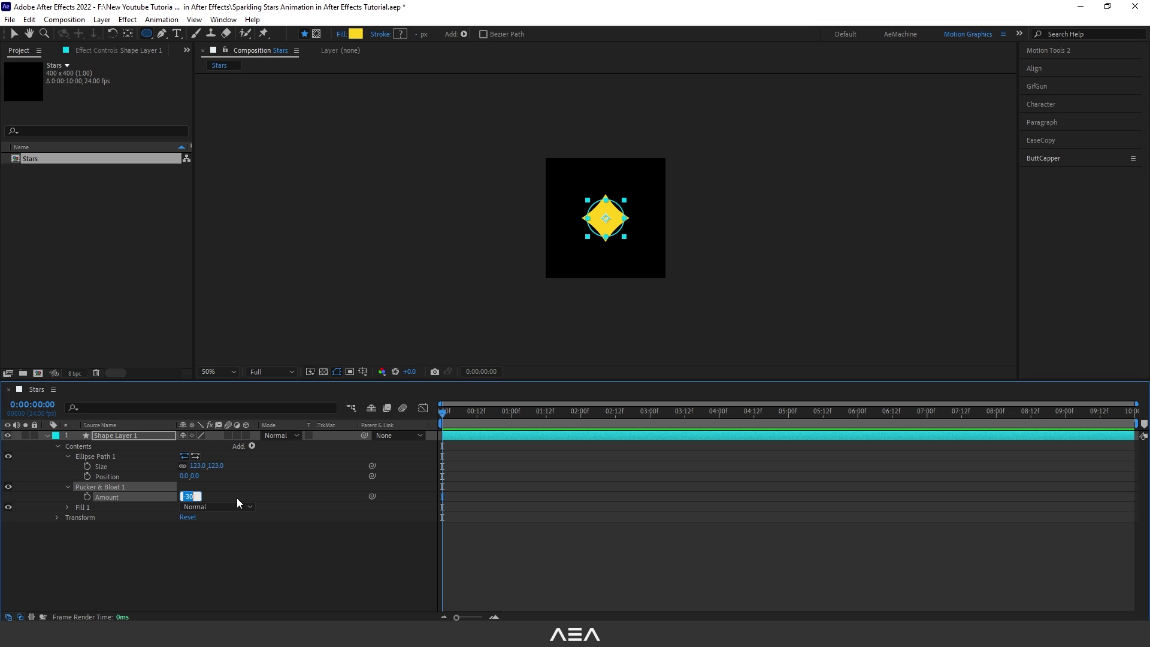
type("-40")
key("Return")
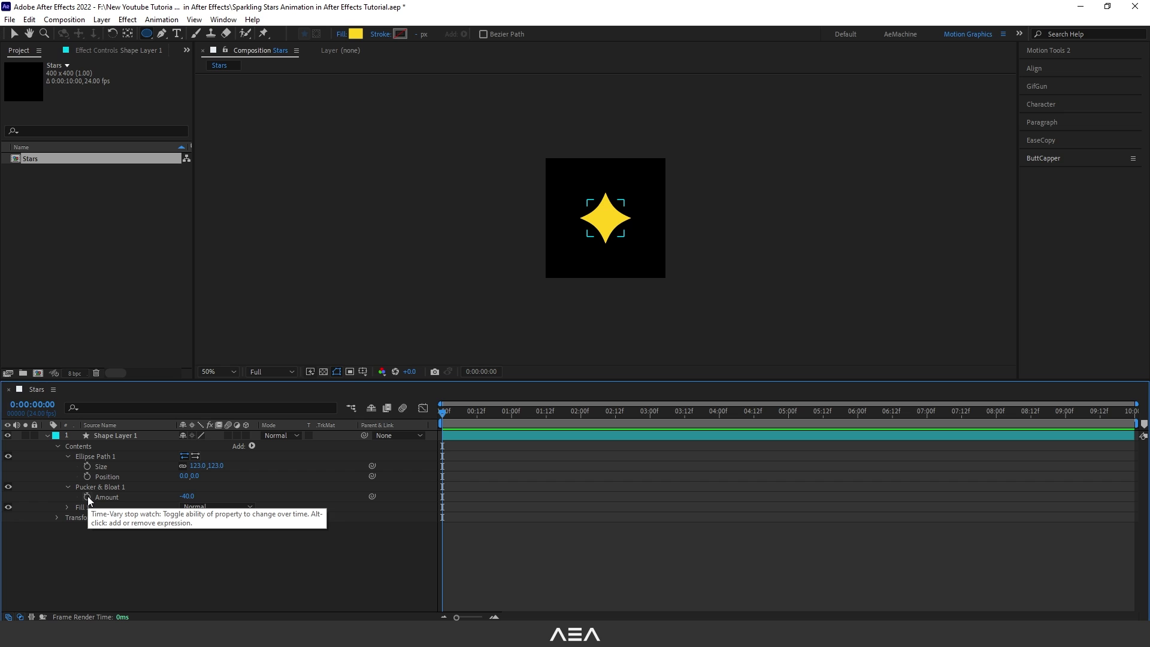
Keyframe the pucker Amount from -40 to a spikier -86 at one second.
left_click(87, 496)
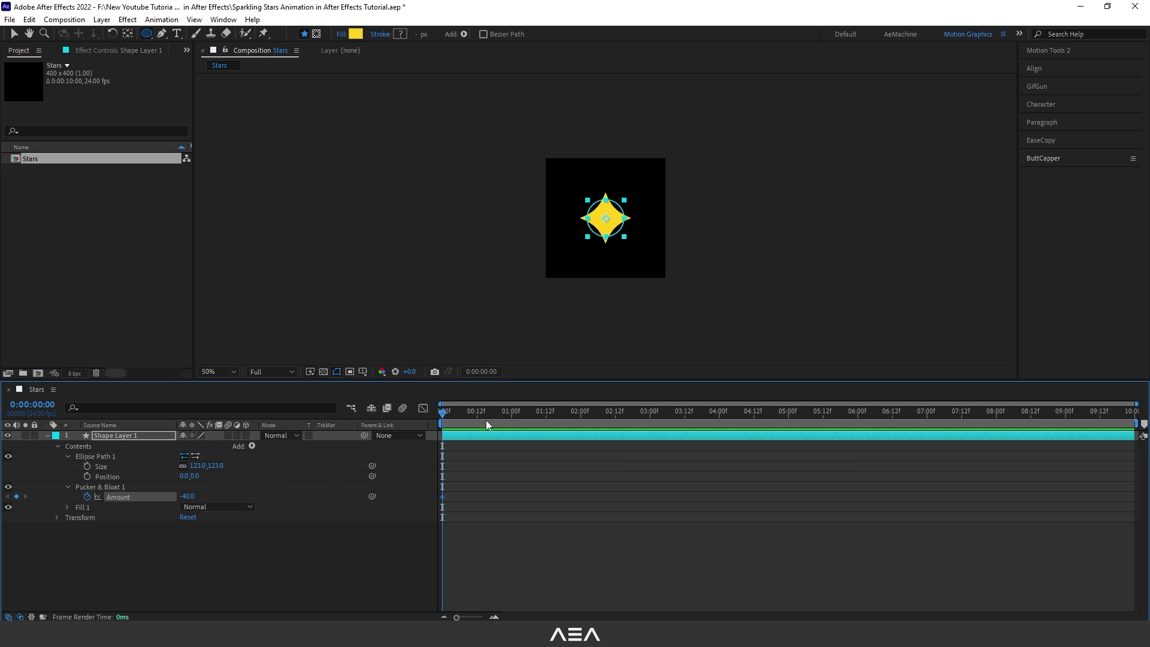
left_click_drag(459, 417, 513, 425)
left_click_drag(187, 496, 162, 493)
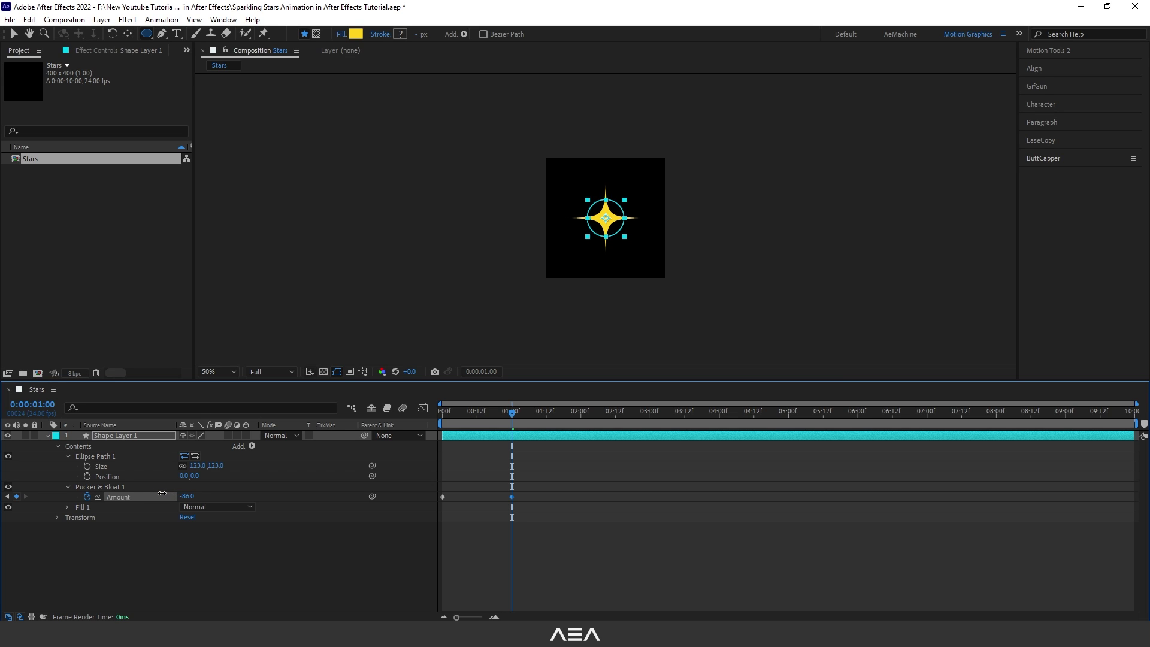
left_click_drag(511, 420, 414, 454)
Start a Scale keyframe on the shape layer and add a 100% keyframe at frame 12.
left_click(110, 438)
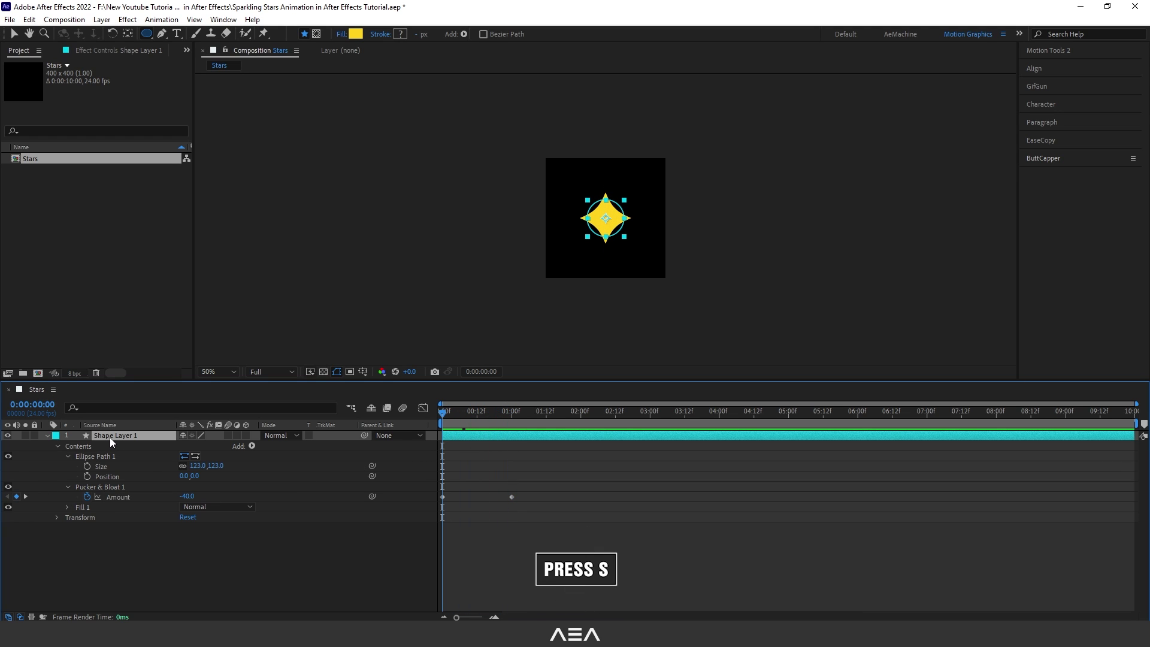
key("s")
left_click(77, 446)
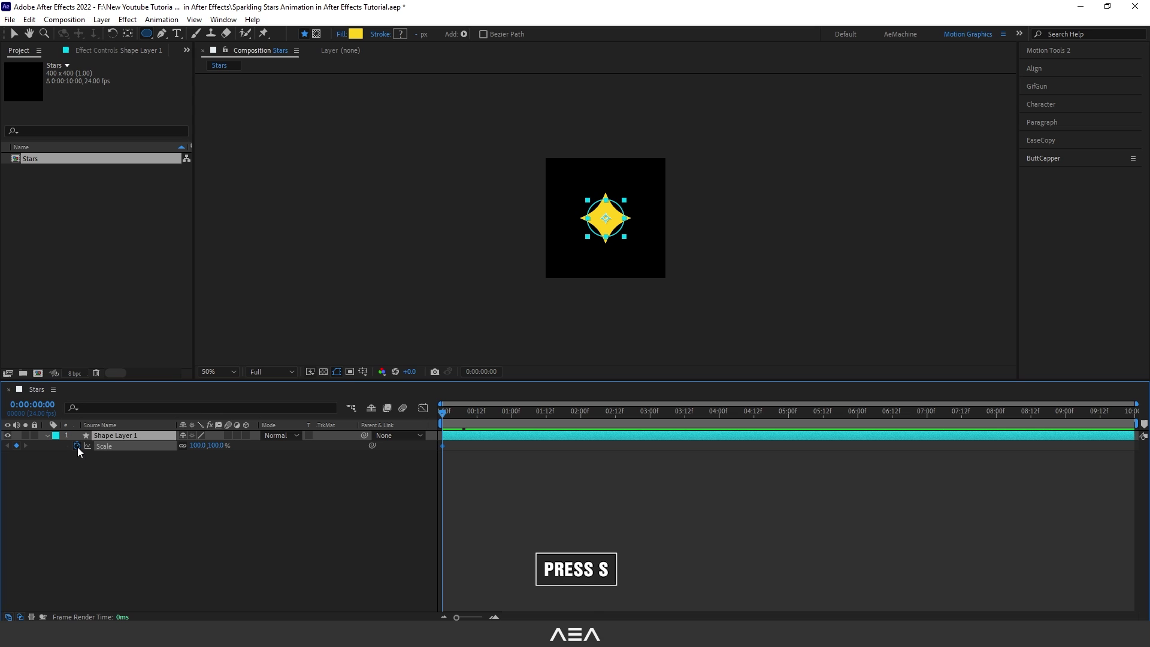
key("u")
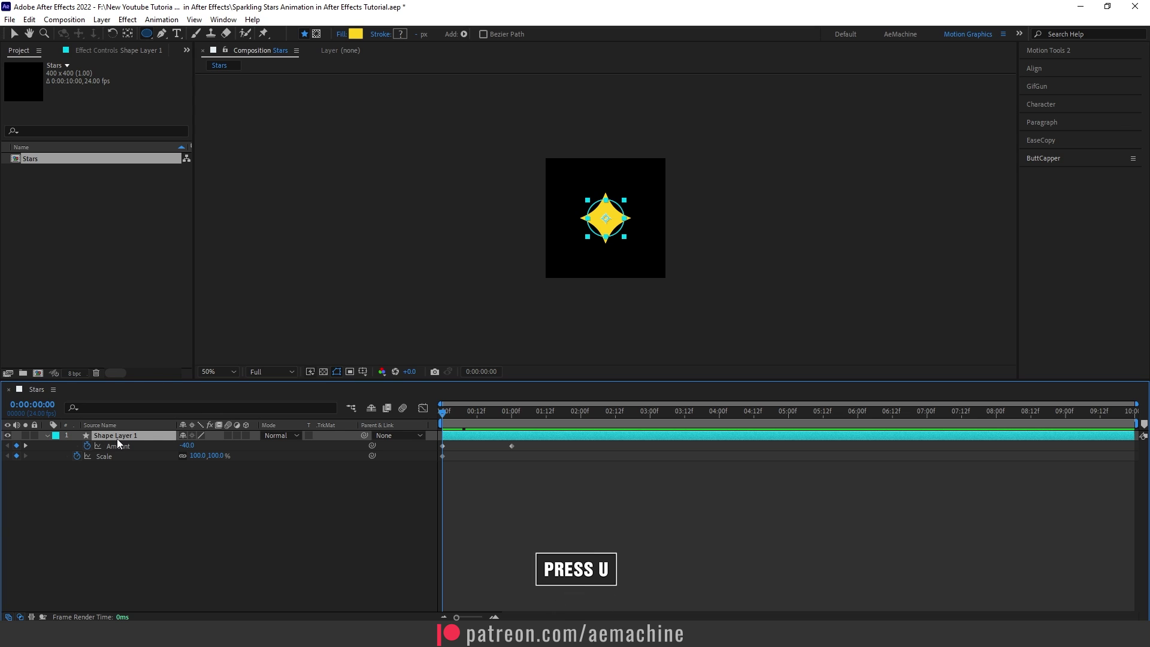
left_click_drag(444, 417, 481, 430)
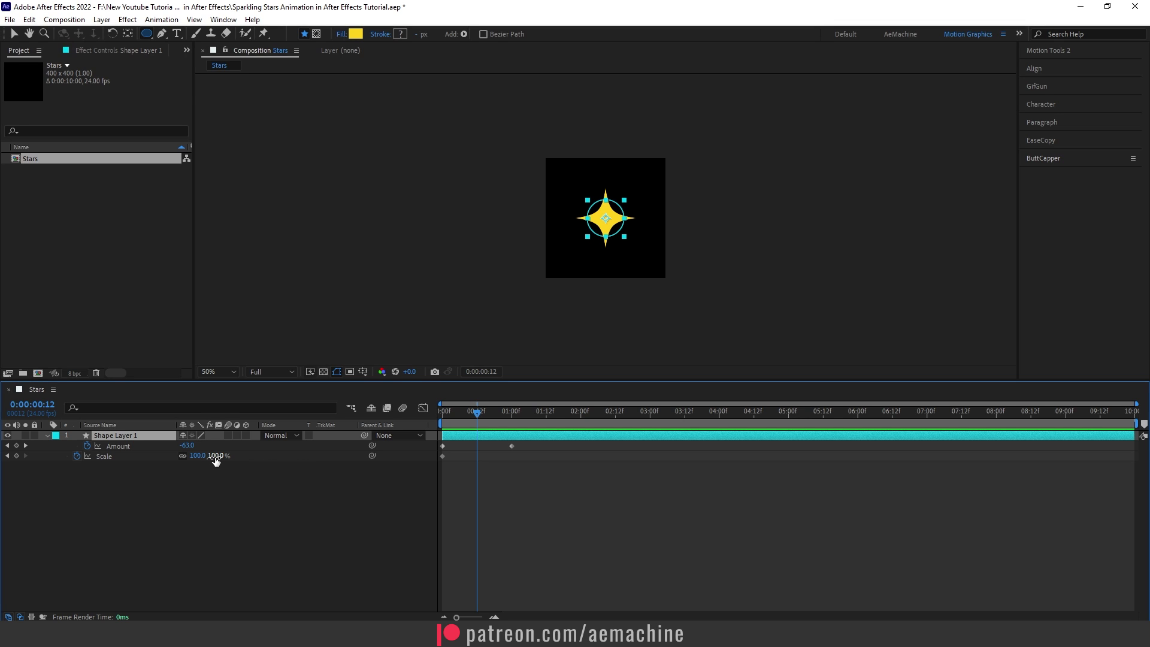
left_click(17, 456)
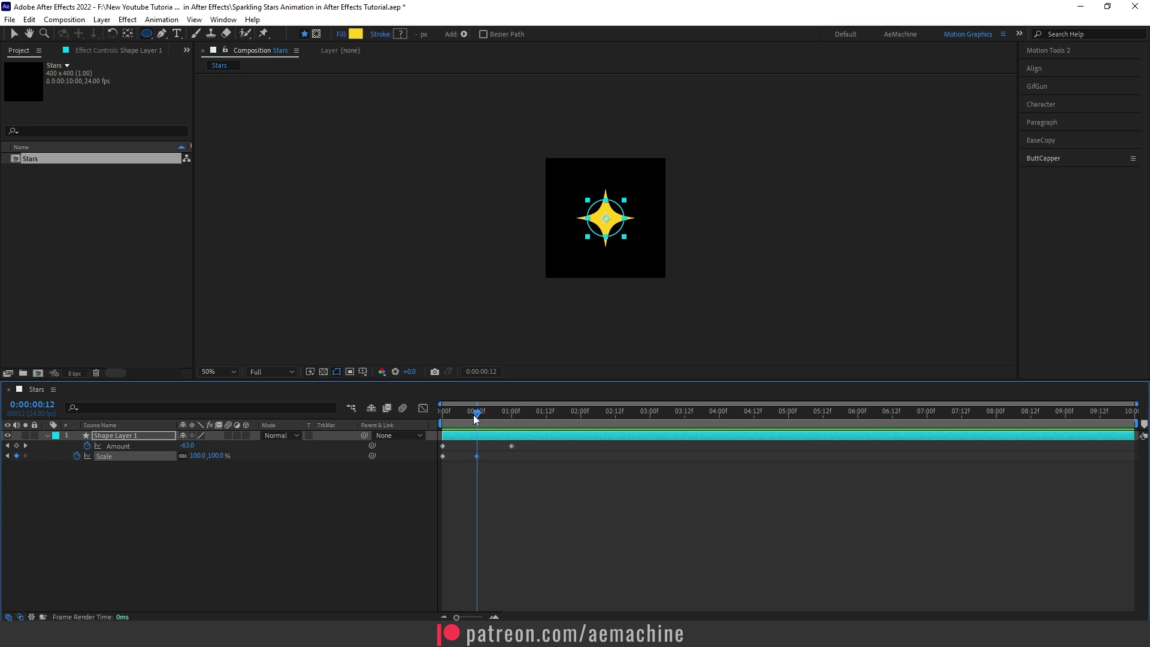
Set Scale to 0% at frame 0 so the star grows in from nothing.
key("Home")
left_click(217, 457)
type("0")
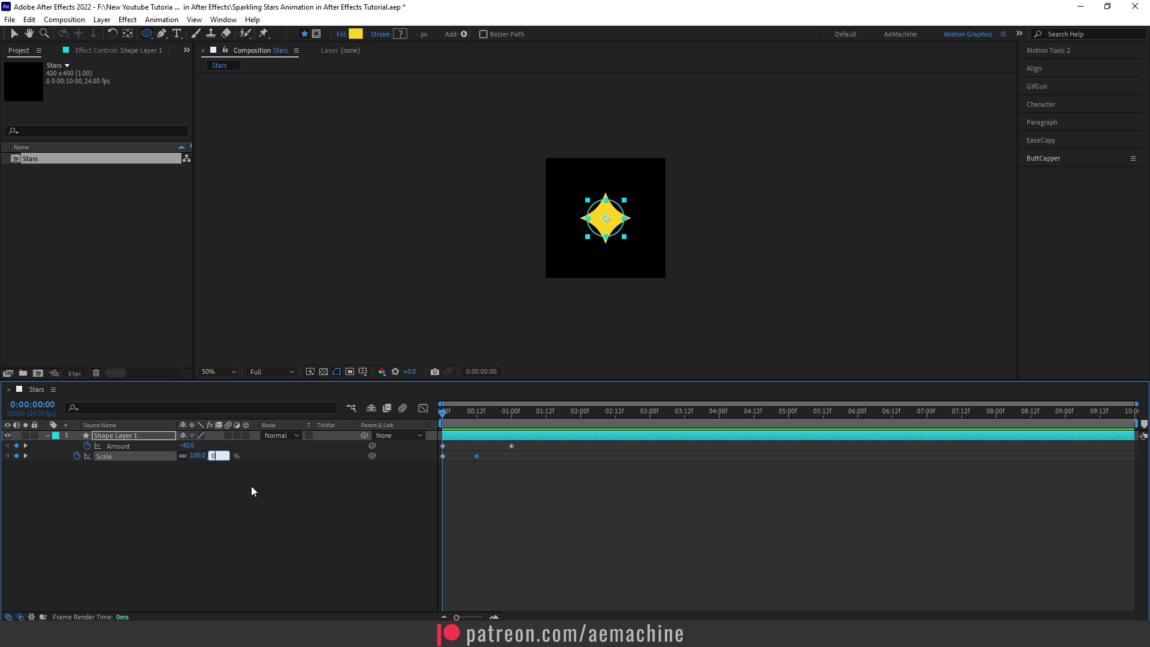
left_click(251, 486)
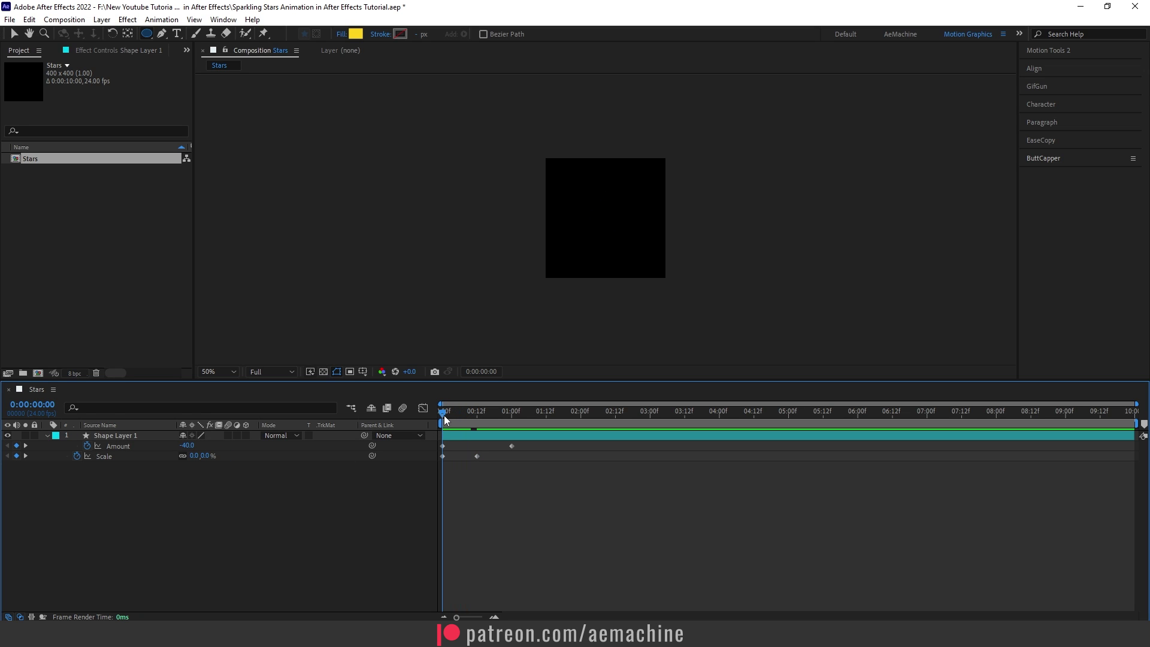
left_click_drag(443, 415, 516, 425)
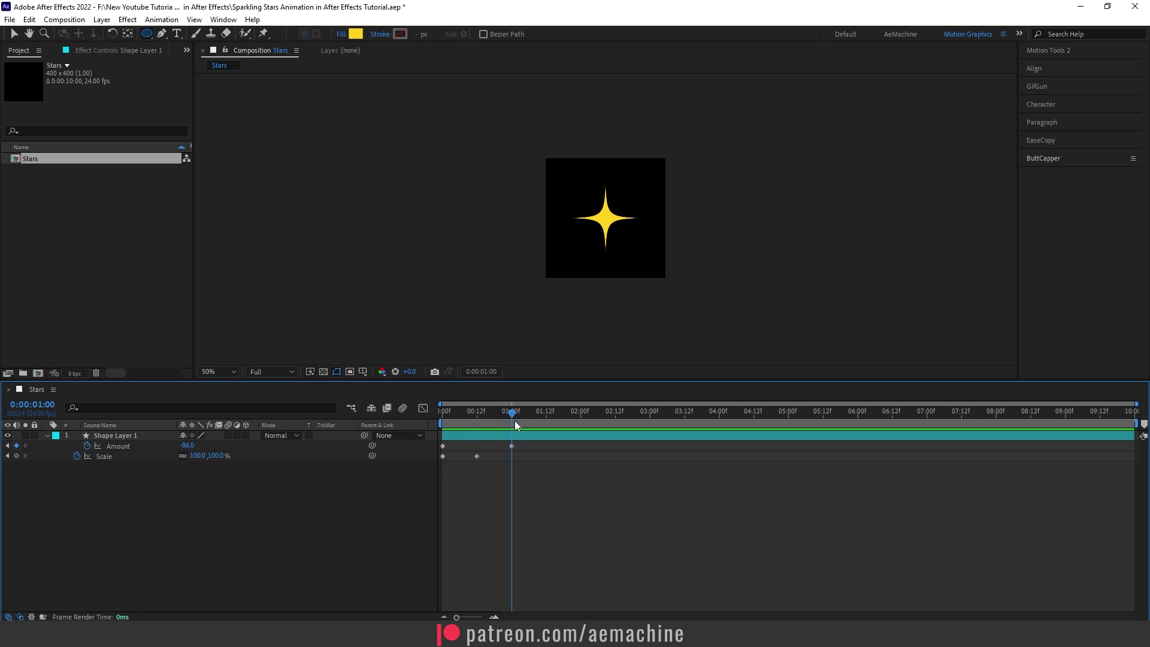
Set Scale to 0% at one second, then play back and scrub the grow-and-shrink animation.
left_click(218, 455)
type("0")
left_click(518, 458)
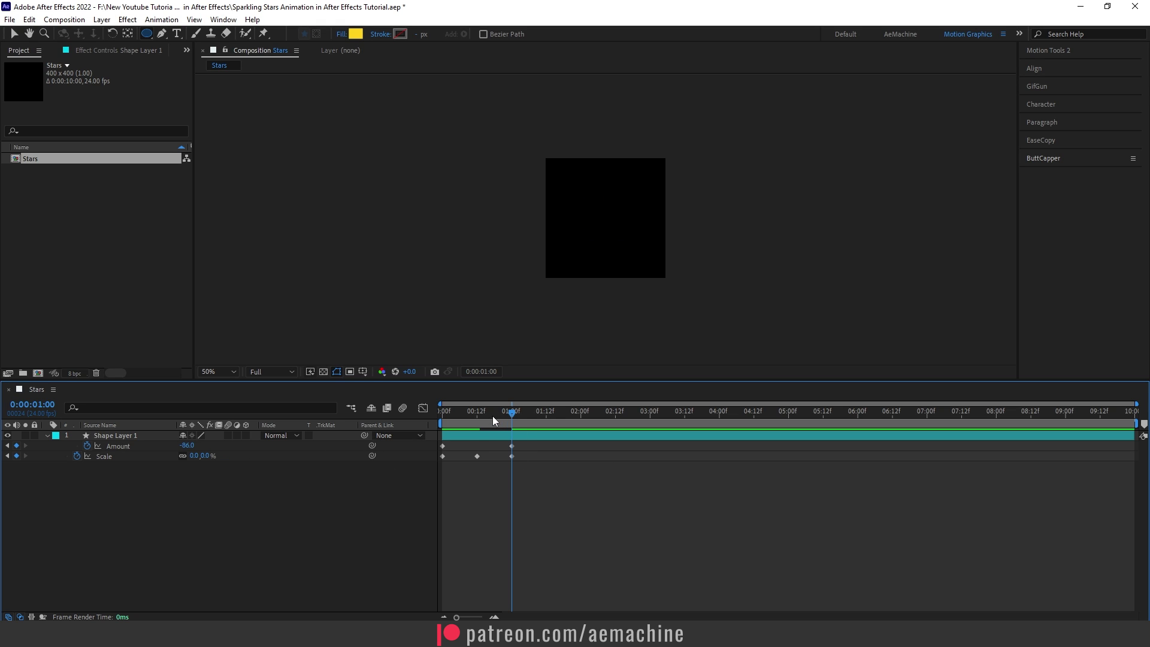
key("Home")
key("space")
left_click_drag(487, 425, 580, 437)
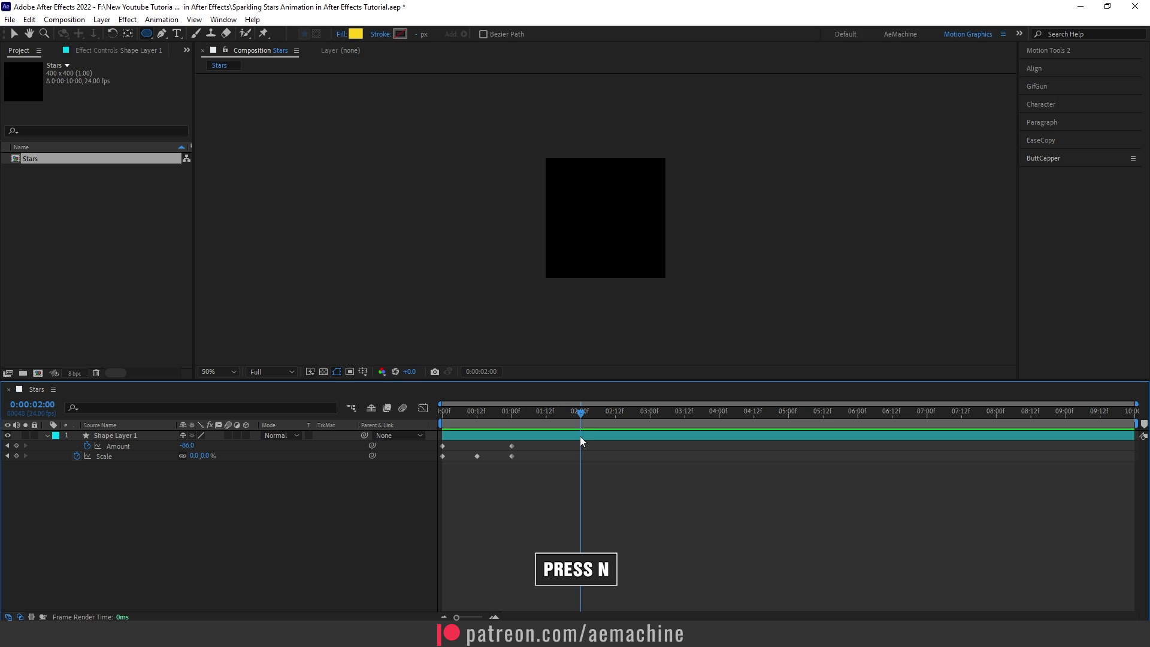
End the work area at two seconds and apply easy ease to all three Scale keyframes.
key("n")
key("Home")
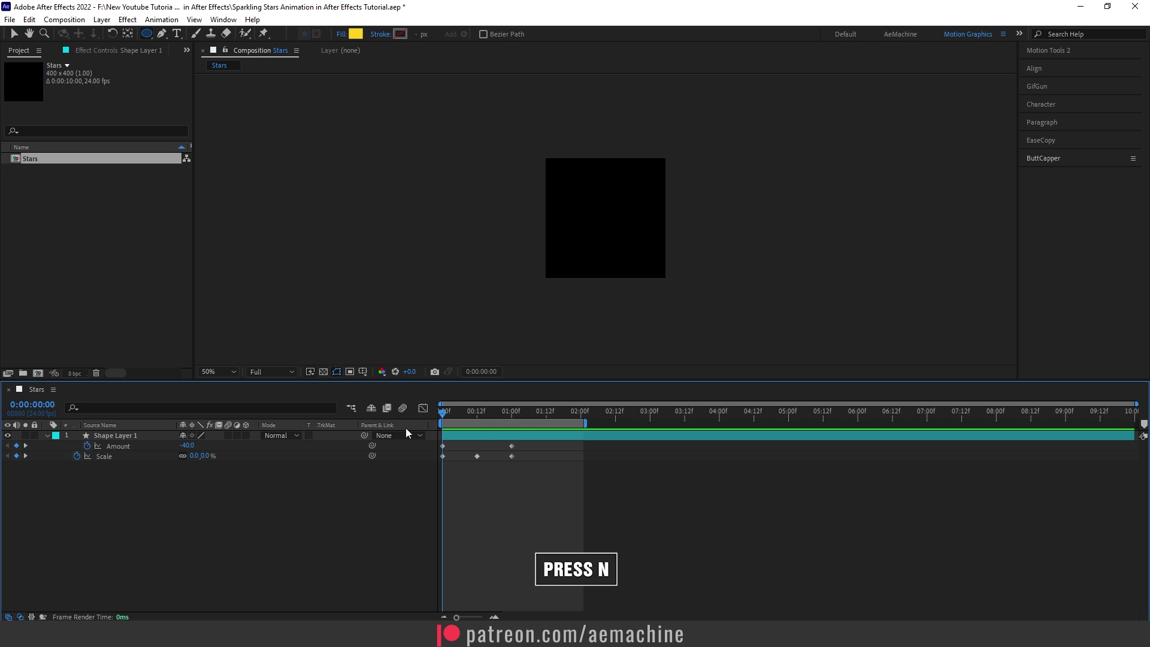
left_click_drag(550, 463, 426, 457)
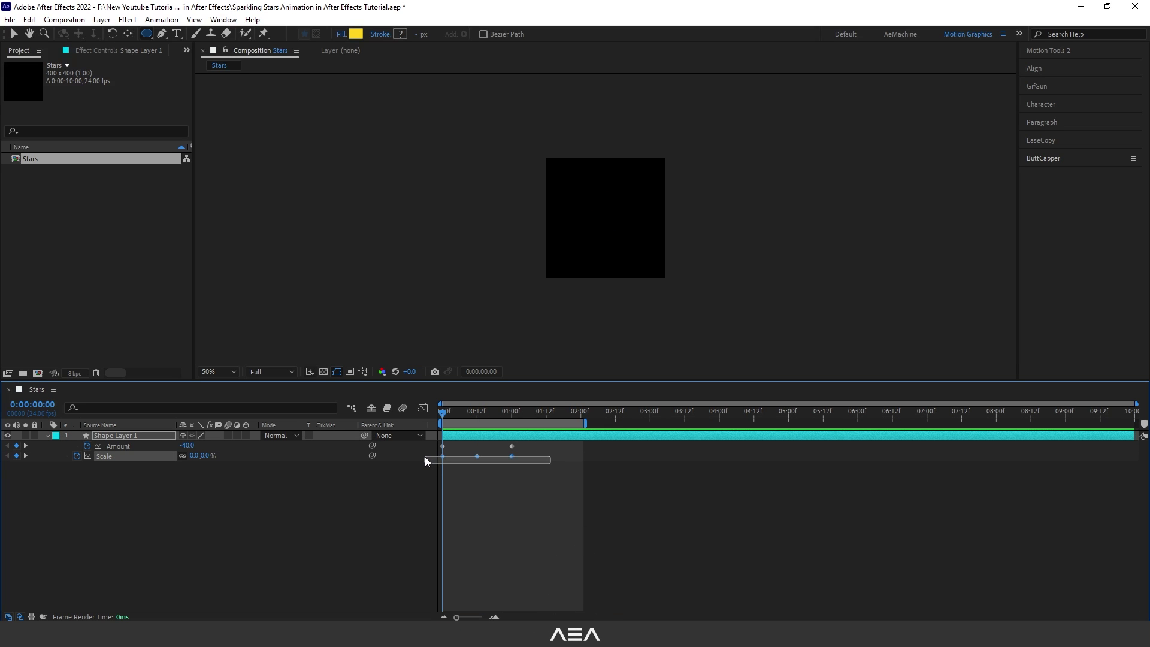
key("F9")
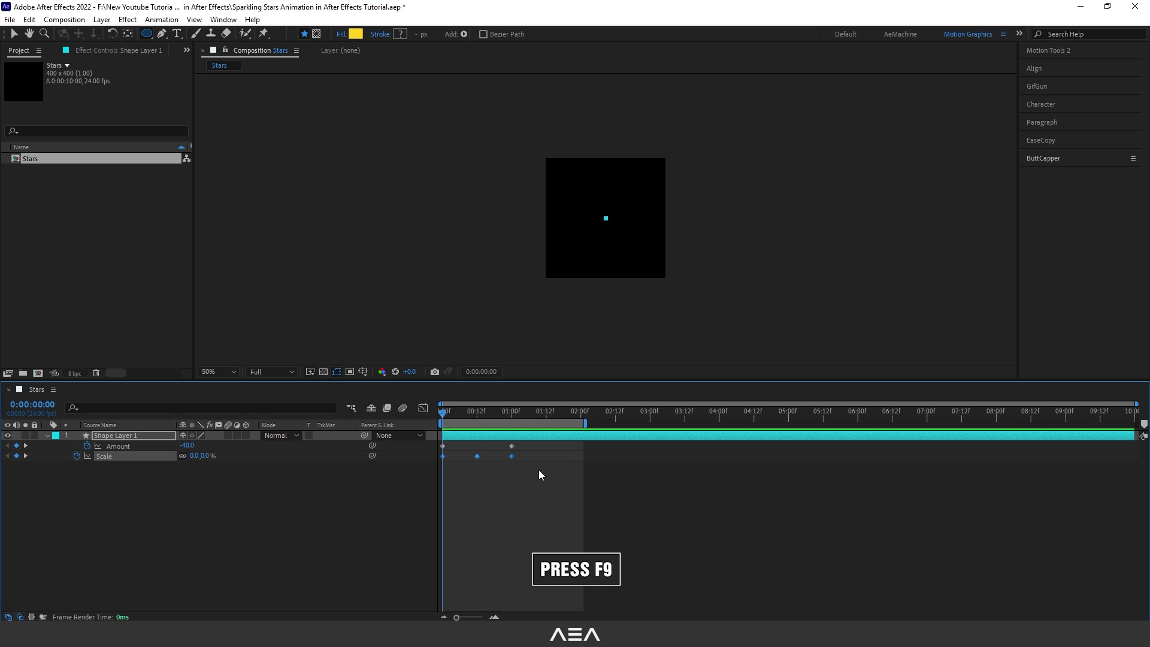
key("F9")
In the Graph Editor's Scale value graph, widen the peak keyframe's handles and preview.
key("shift+F3")
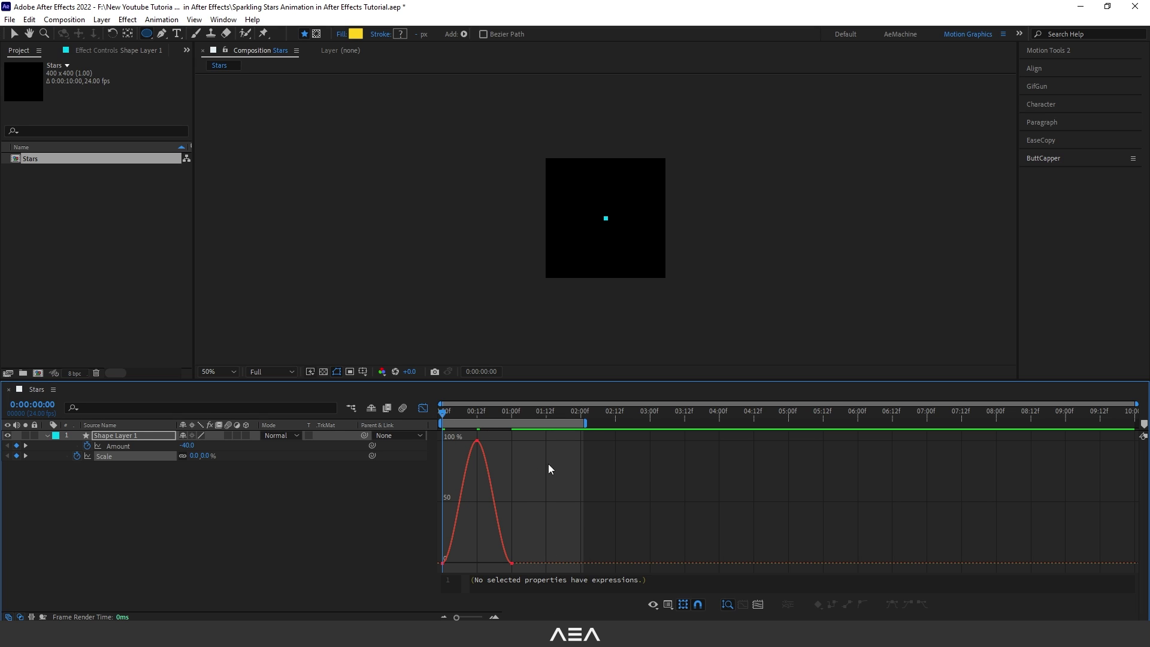
right_click(520, 484)
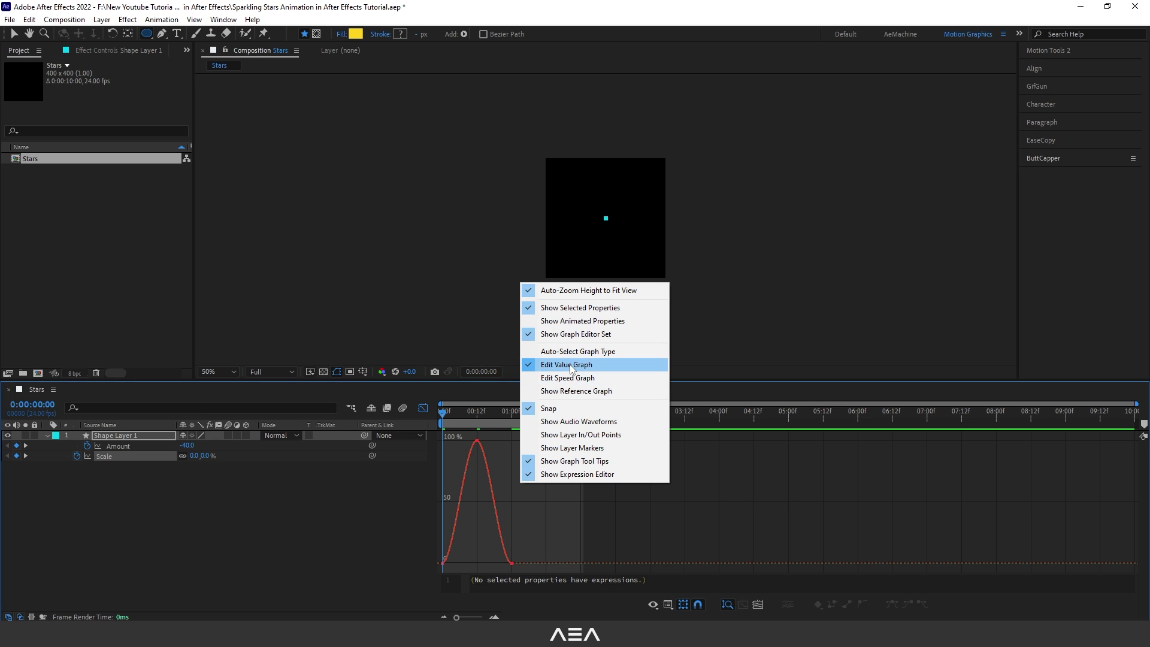
left_click(487, 458)
left_click_drag(535, 463, 510, 441)
key("space")
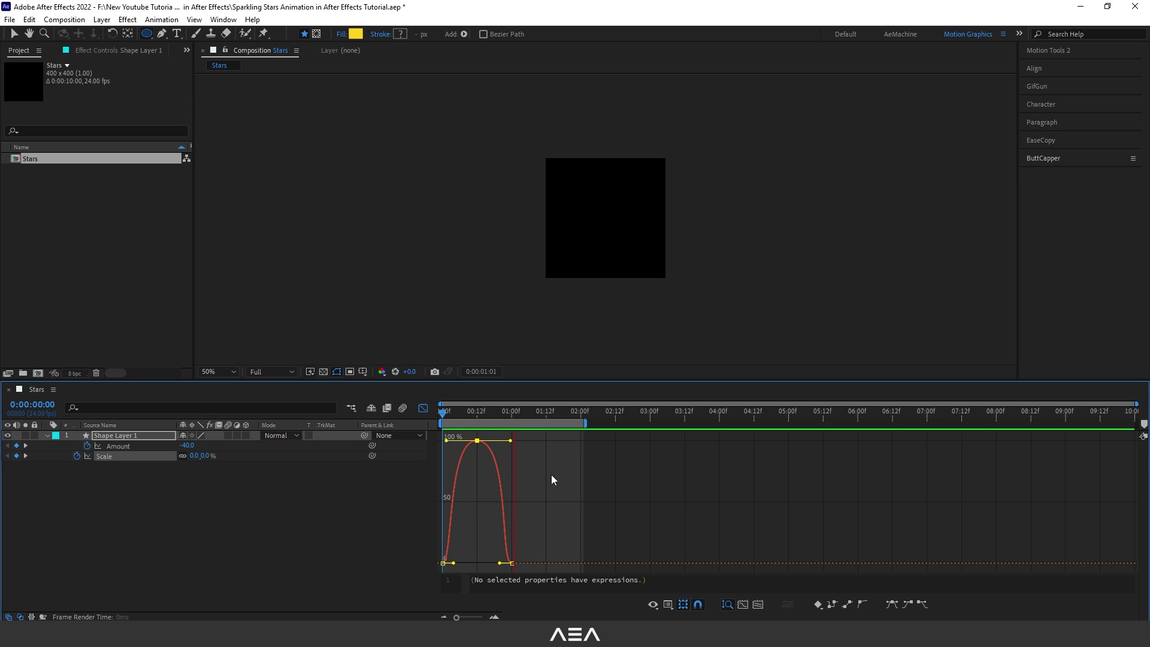
key("shift+F3")
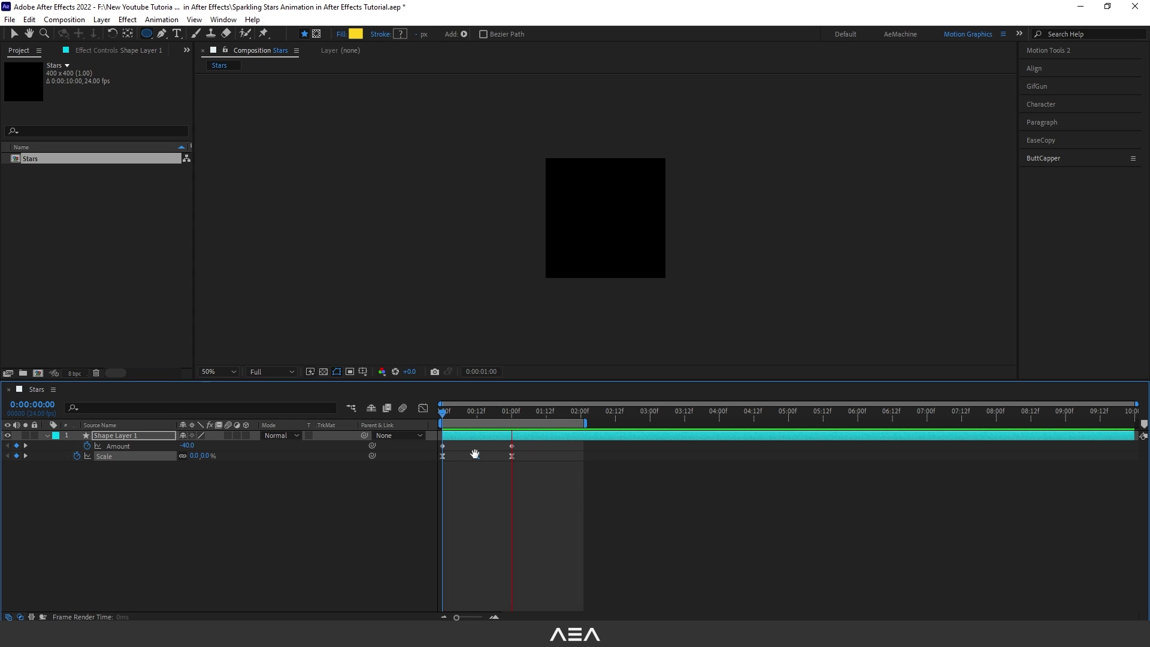
Apply easy ease to both Amount keyframes and preview the eased animation.
key("space")
left_click_drag(552, 444, 400, 447)
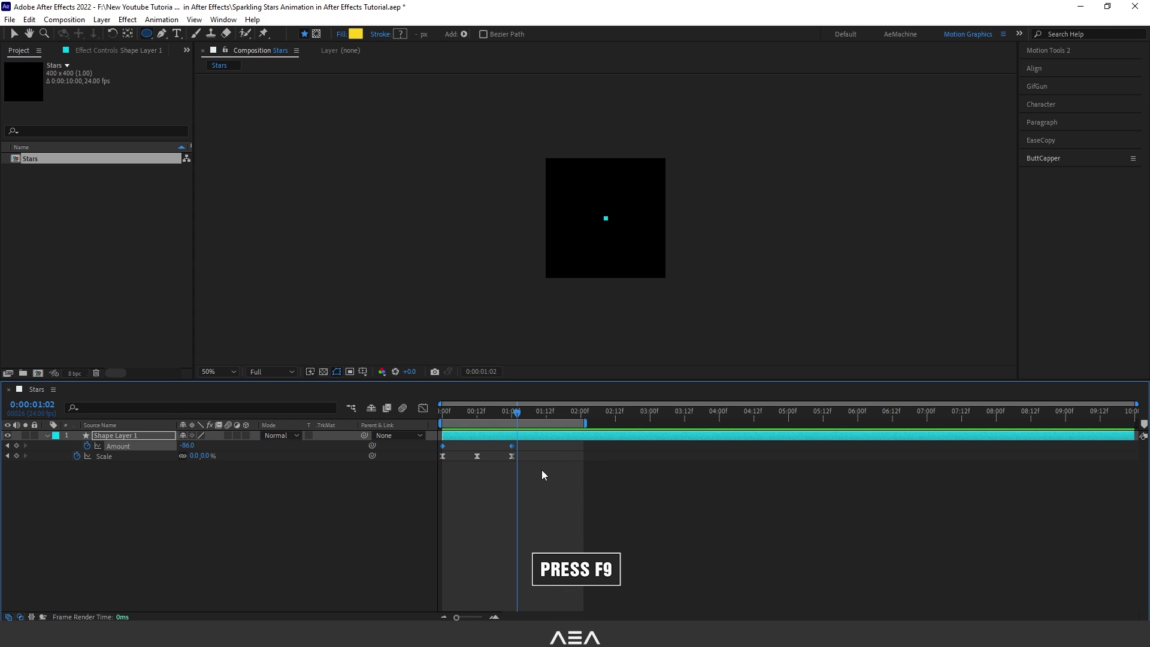
key("F9")
key("space")
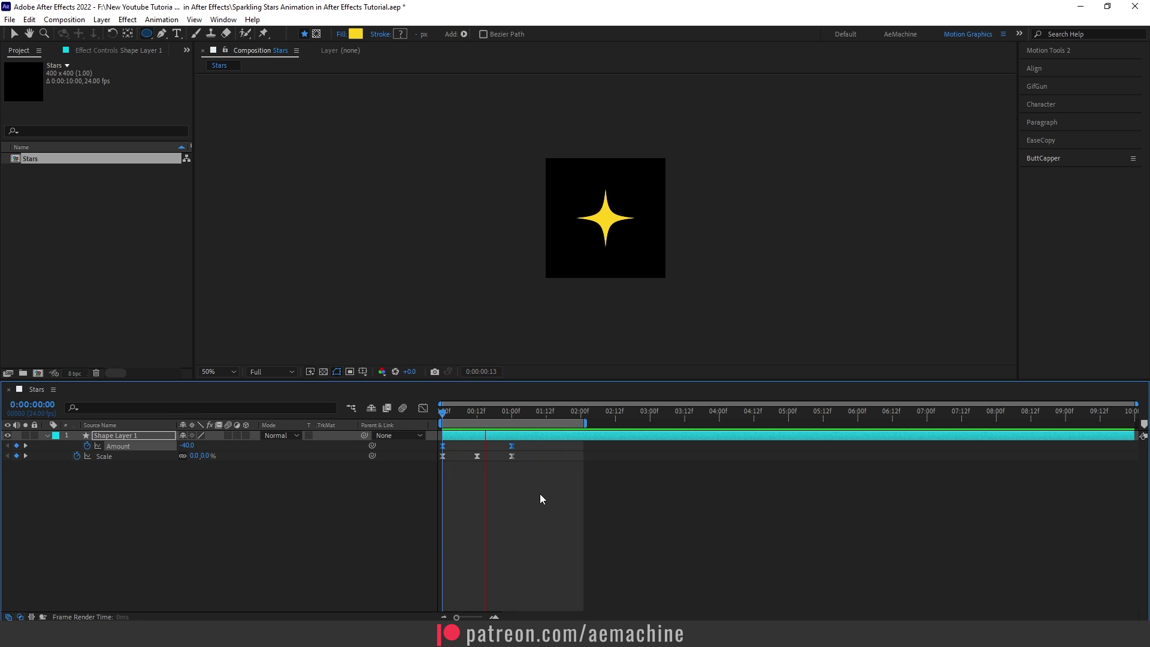
key("space")
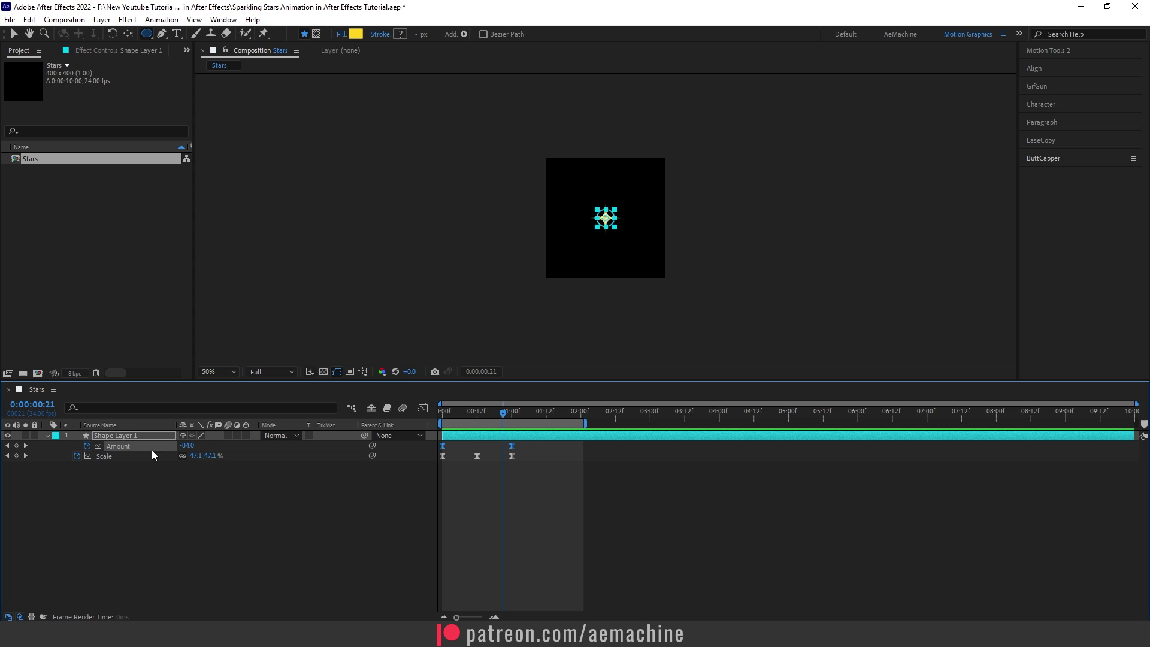
Rename the shape layer to Stars.
key("Return")
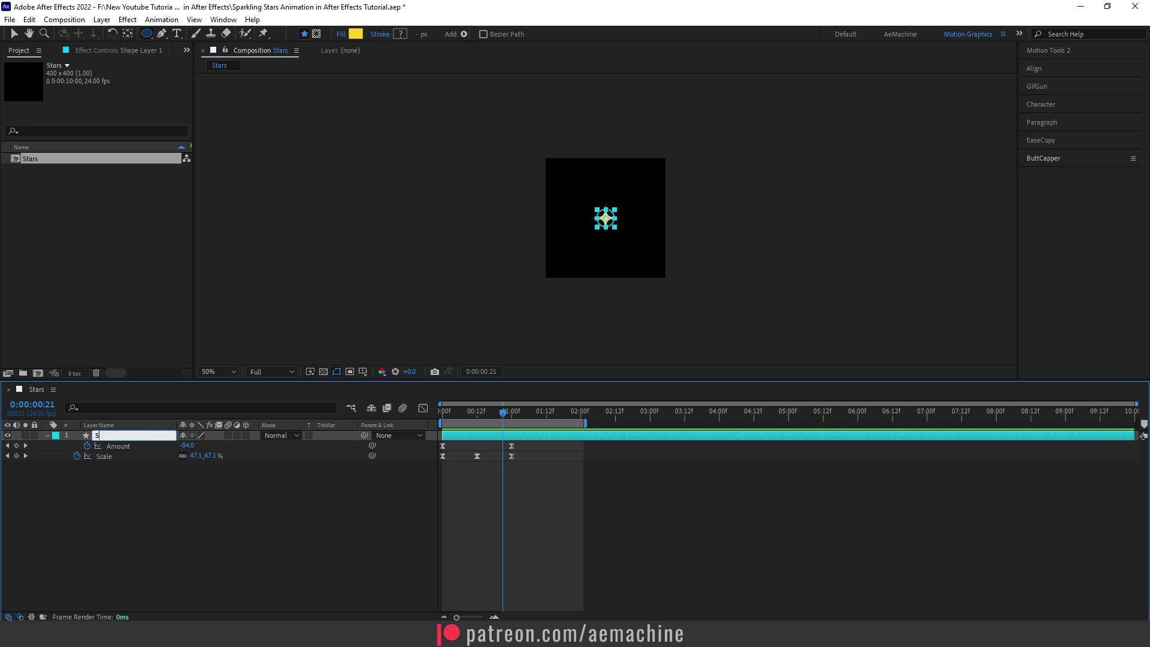
type("Stars")
key("Return")
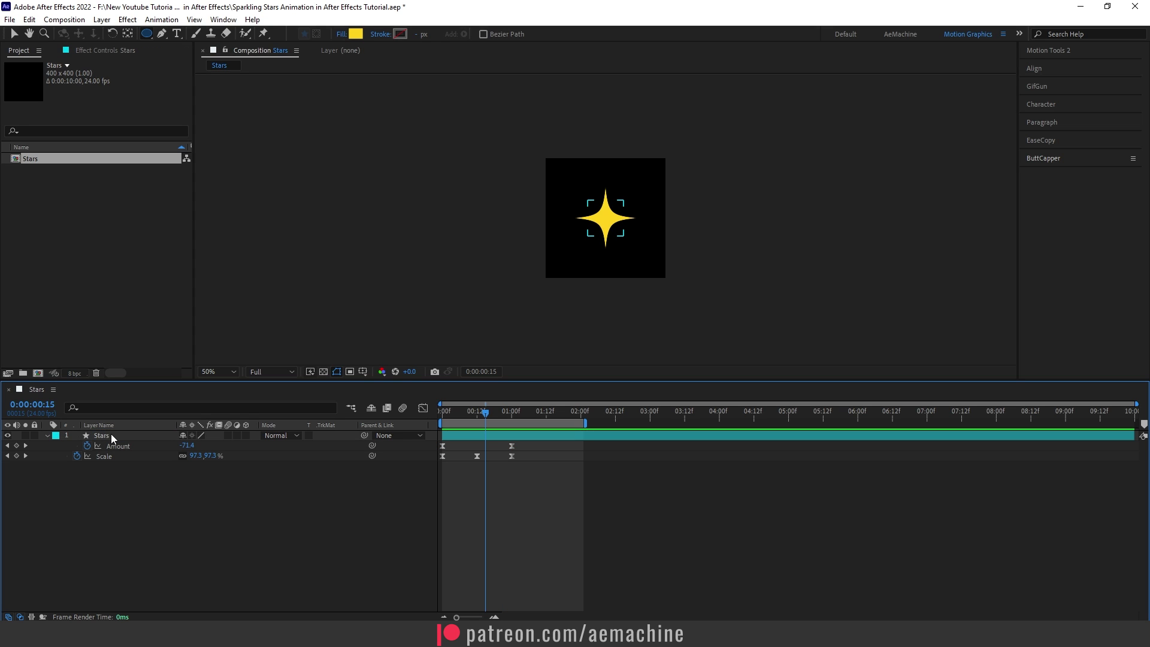
left_click(111, 436)
right_click(112, 436)
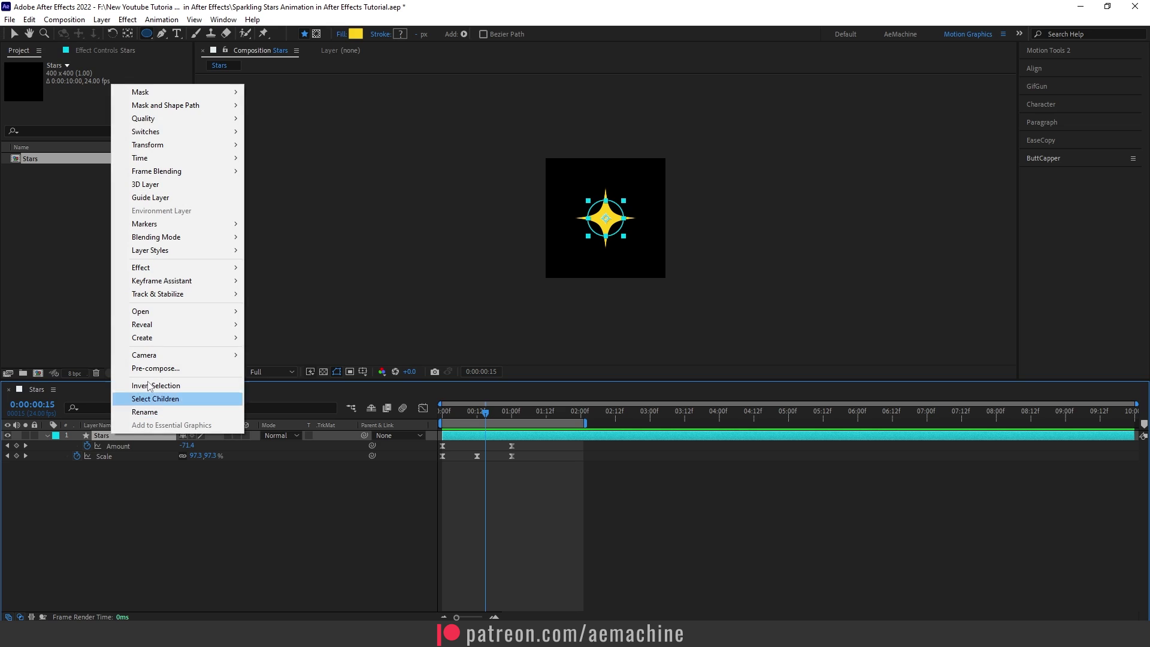
mouse_move(204, 250)
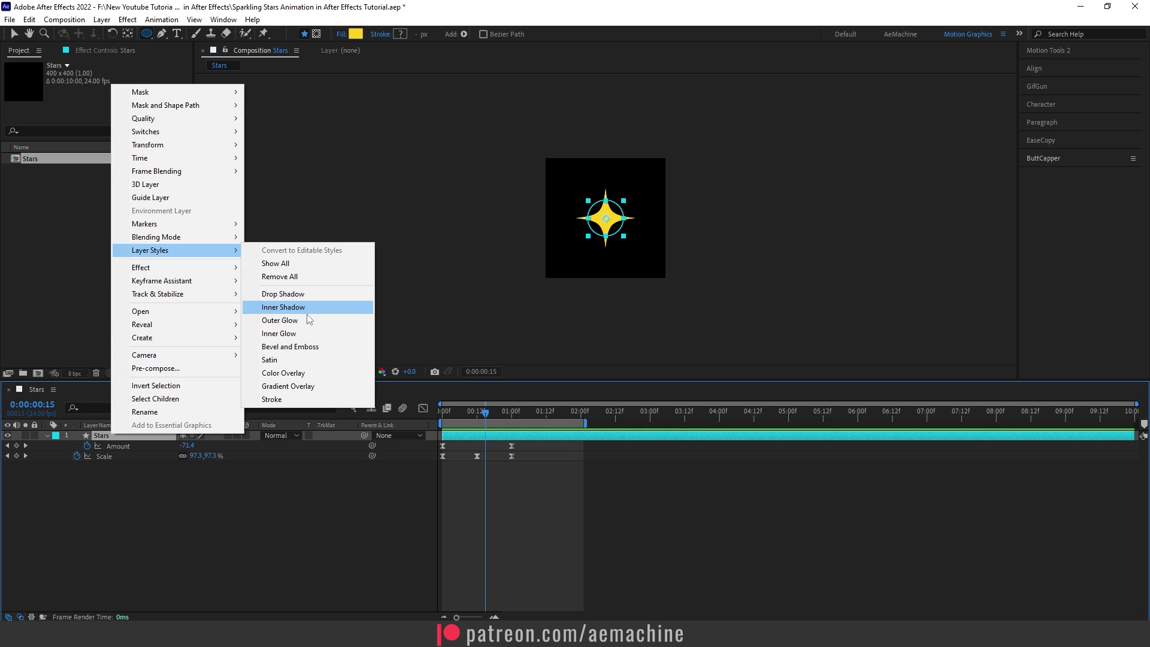
Add an Outer Glow layer style to the Stars layer, temporarily at 100% opacity.
left_click(274, 321)
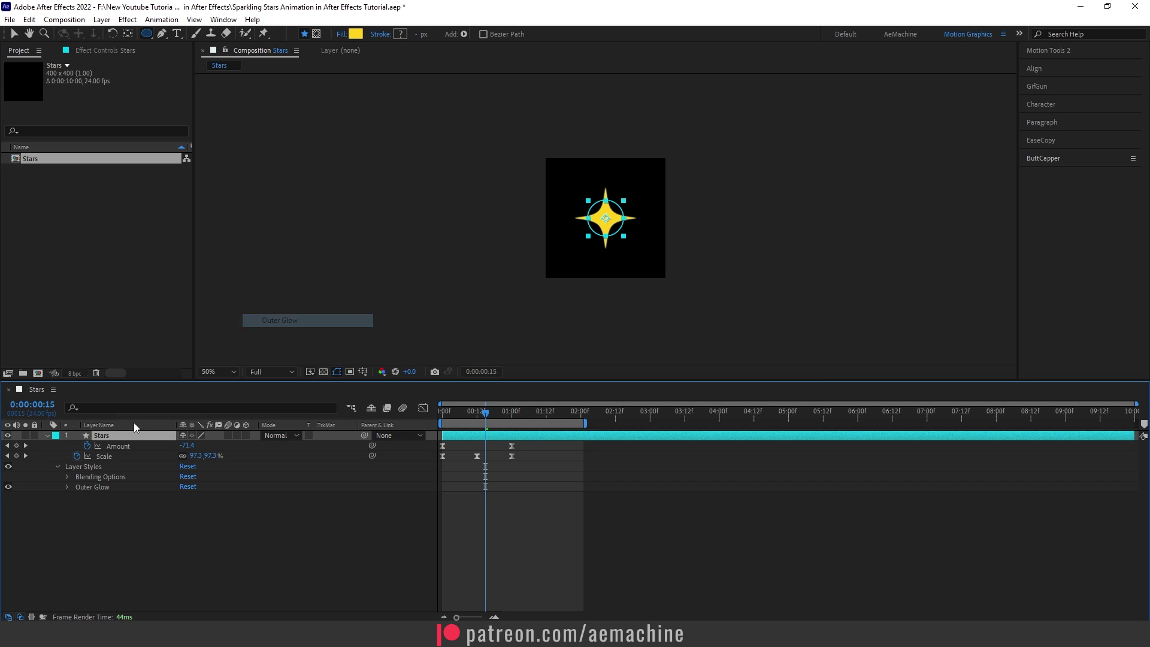
left_click(66, 486)
left_click(107, 504)
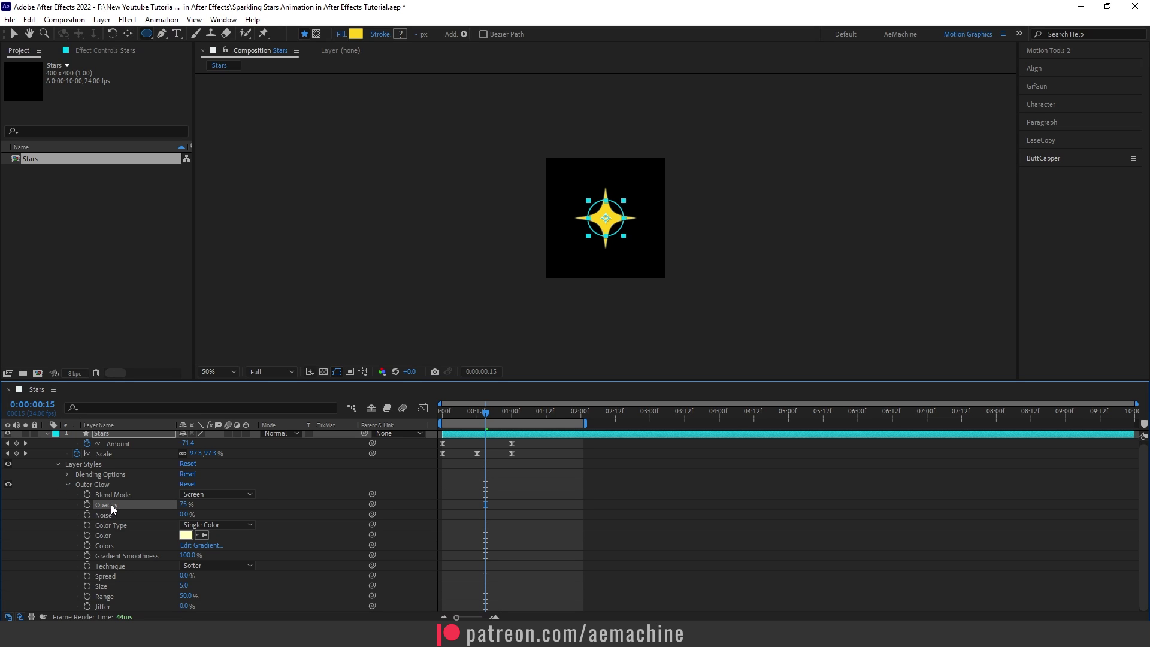
left_click_drag(184, 504, 327, 507)
left_click(327, 508)
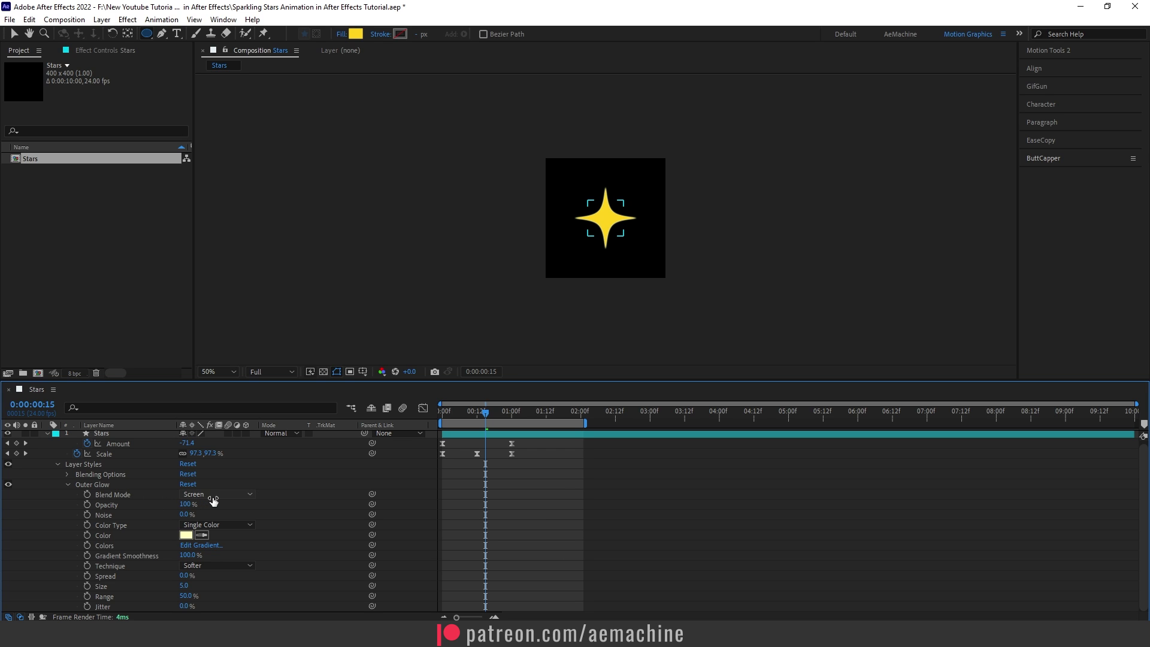
Sample the star's yellow as the glow colour and make it slightly deeper and darker.
left_click(202, 534)
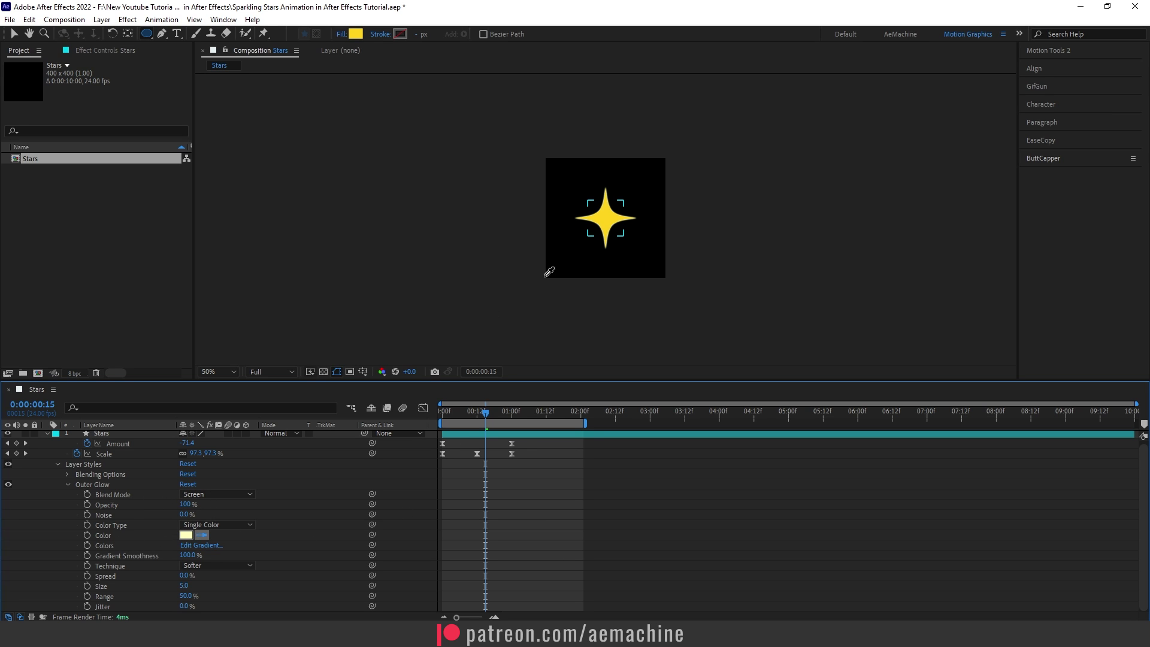
left_click(611, 213)
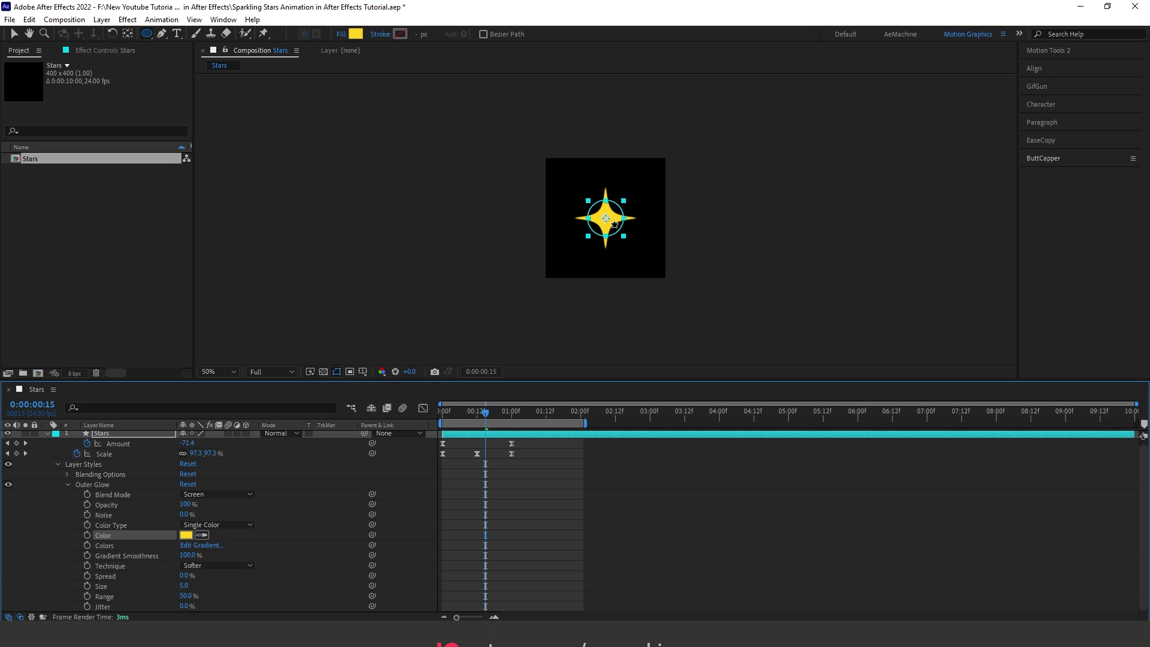
left_click(186, 534)
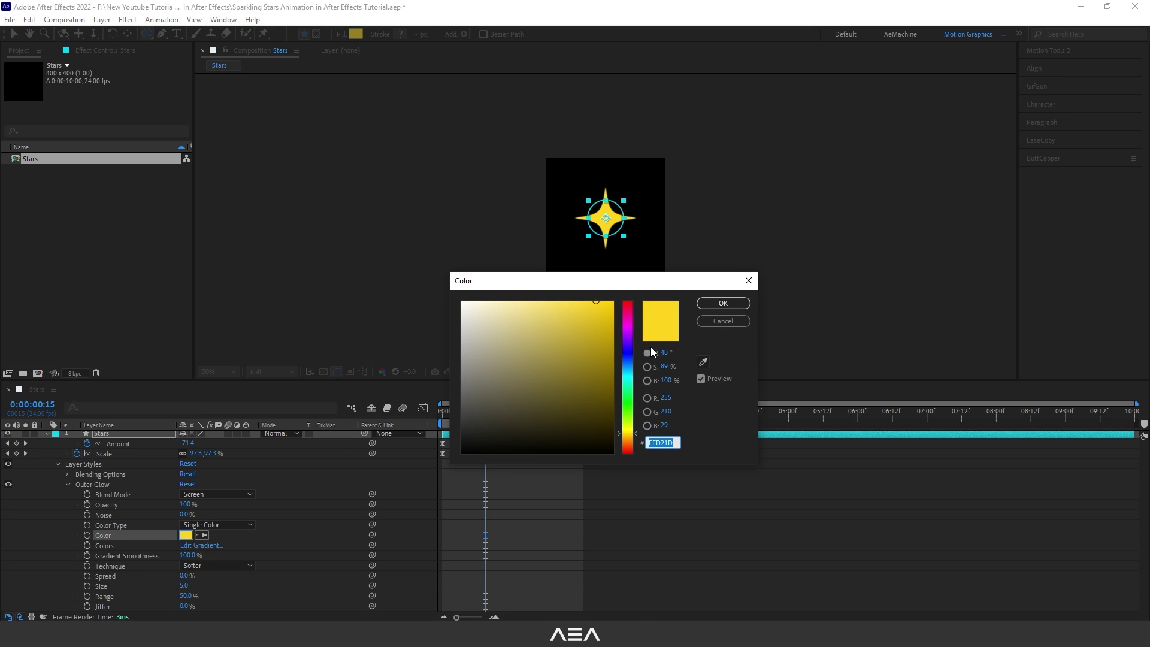
left_click_drag(596, 299, 593, 316)
left_click(723, 303)
key("slash")
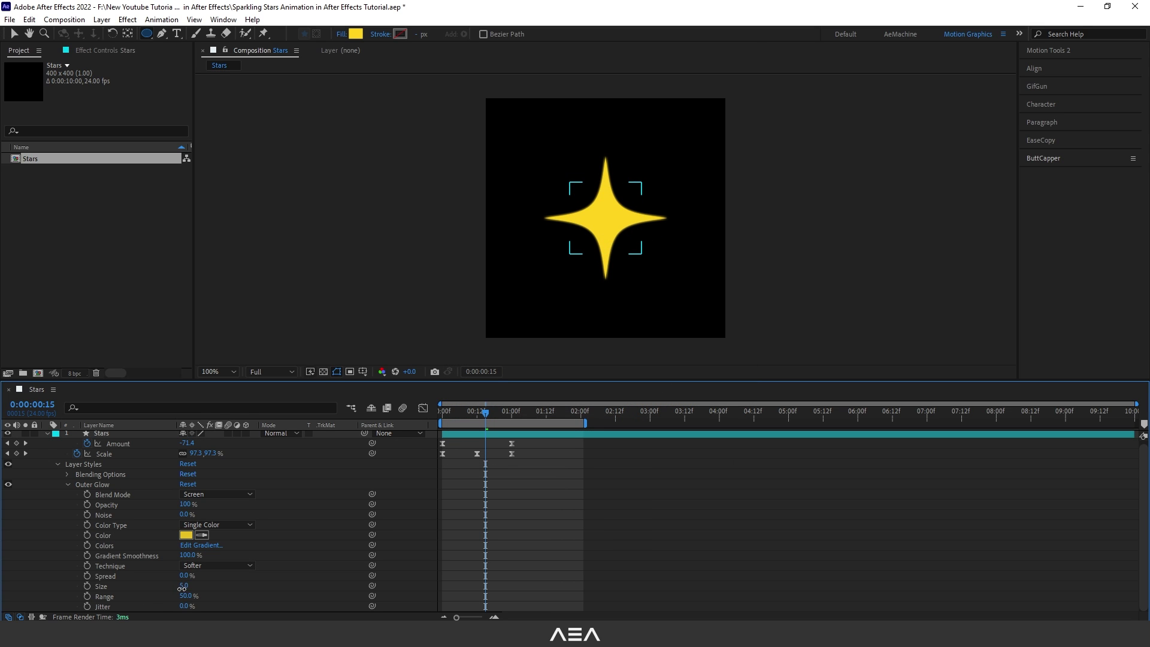
Set the Outer Glow Size to 17 and Opacity to 40%.
left_click_drag(183, 585, 187, 587)
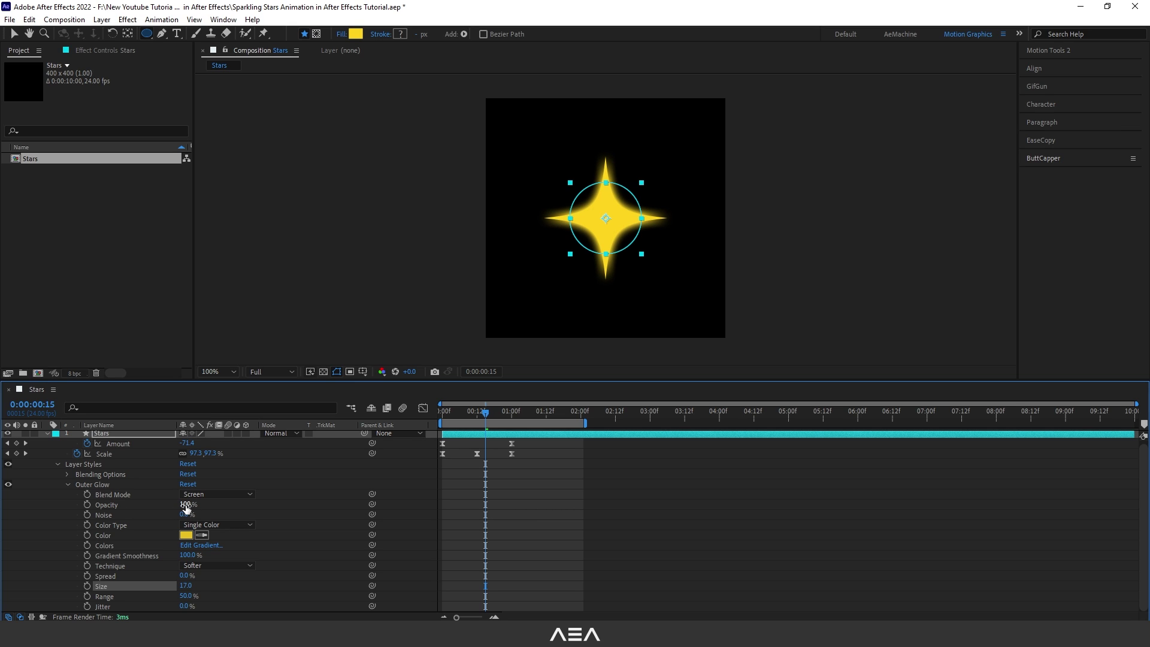
left_click_drag(187, 508, 151, 506)
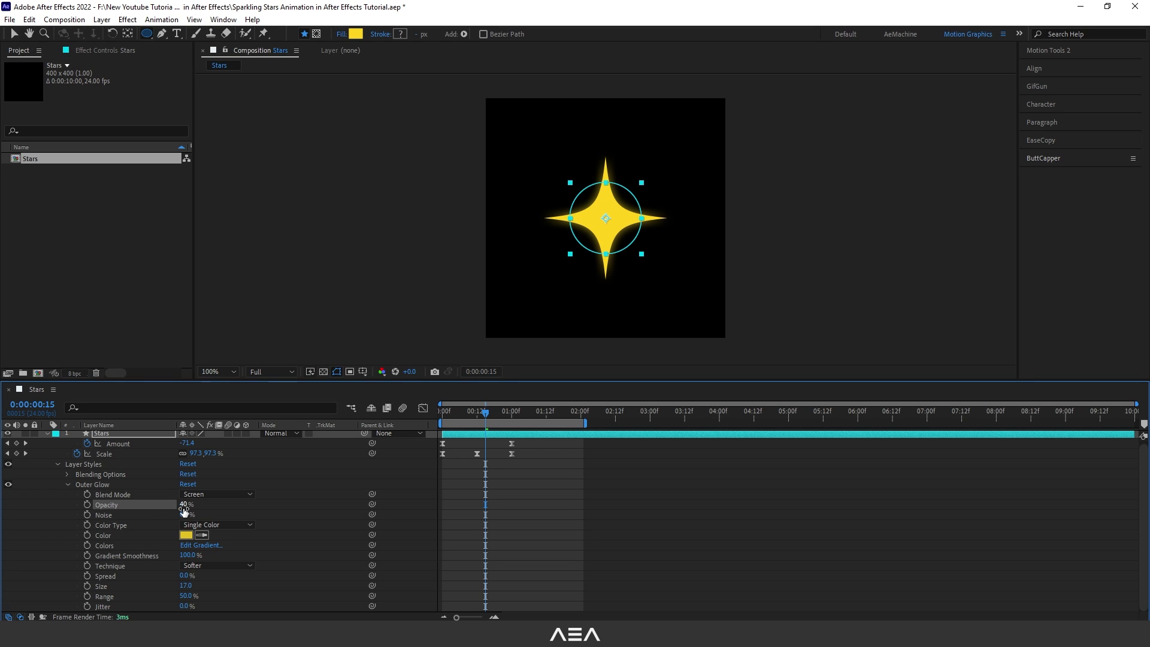
left_click(221, 506)
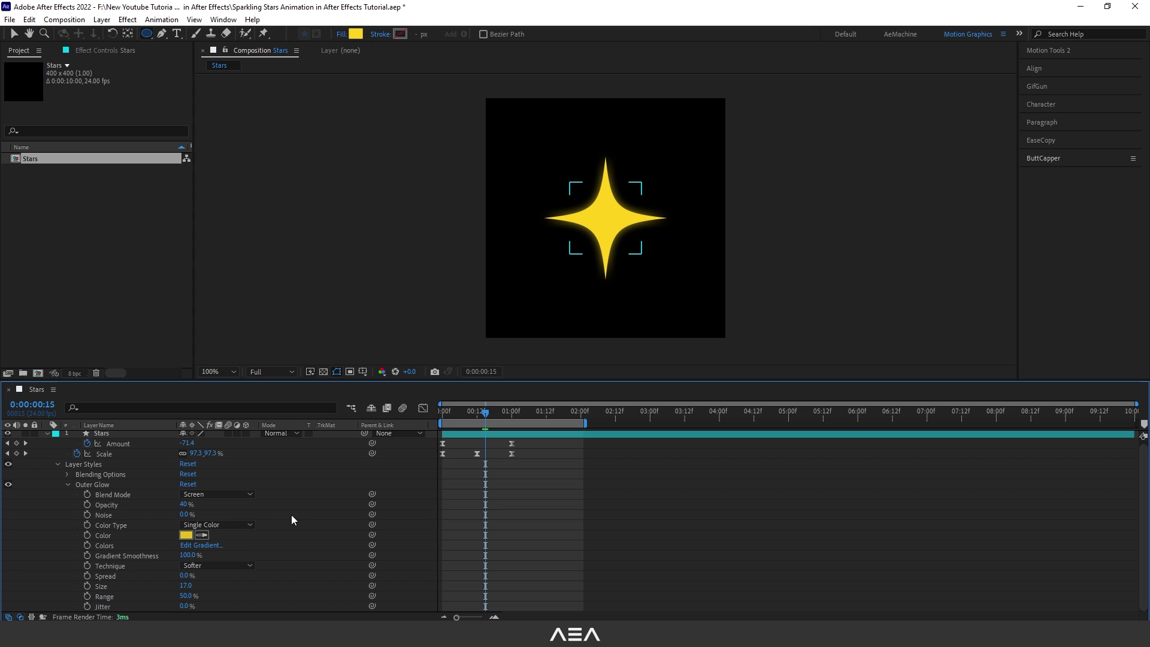
After previewing the glowing star, create a 1920×1080 composition named Compositing.
left_click(67, 487)
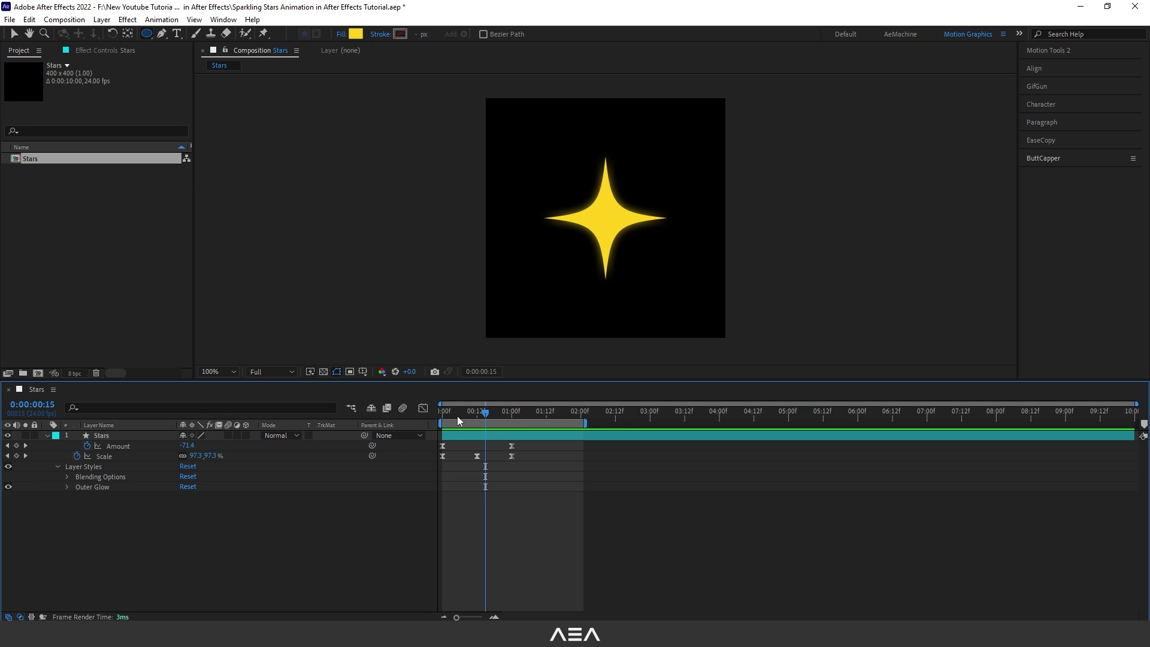
key("space")
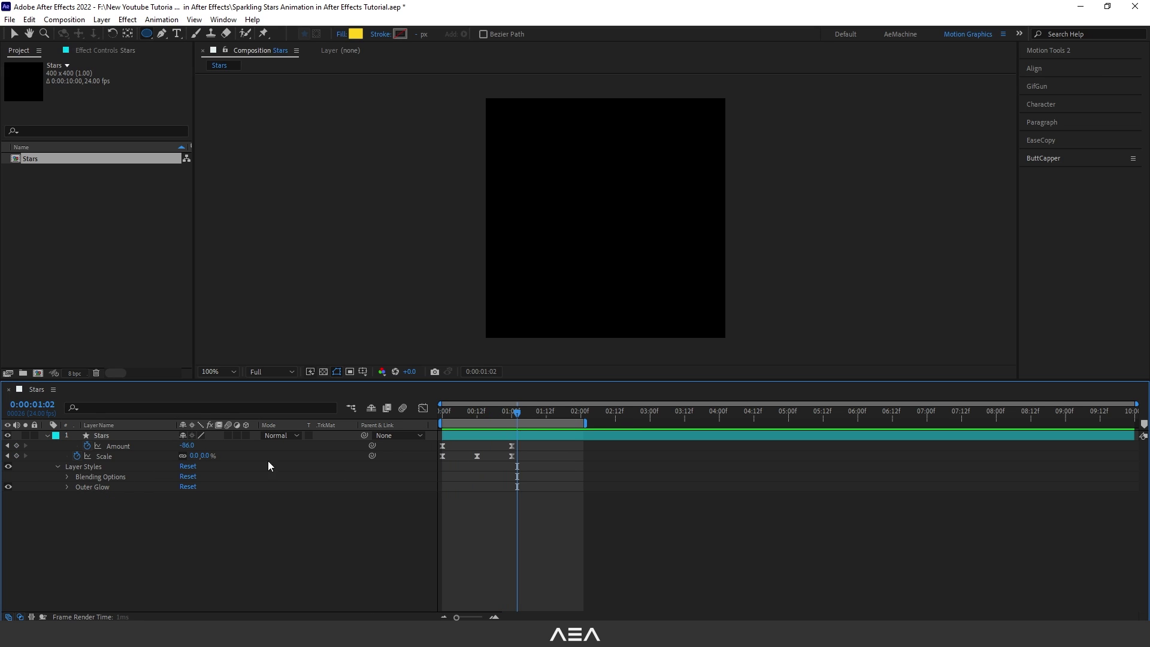
left_click(34, 375)
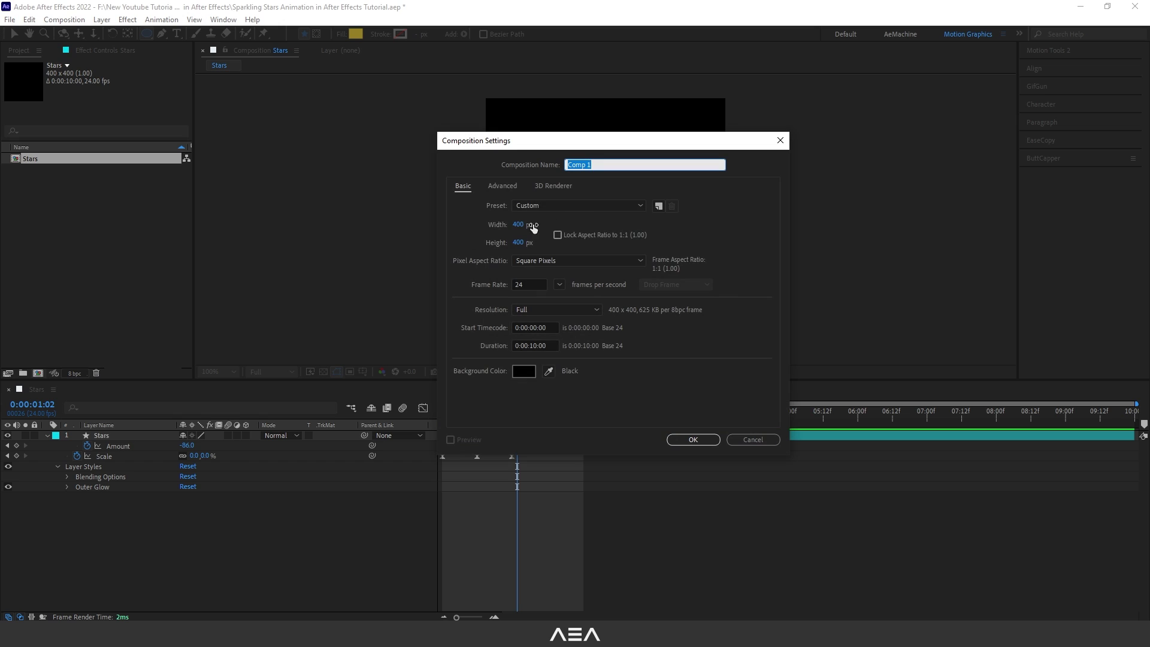
left_click(522, 226)
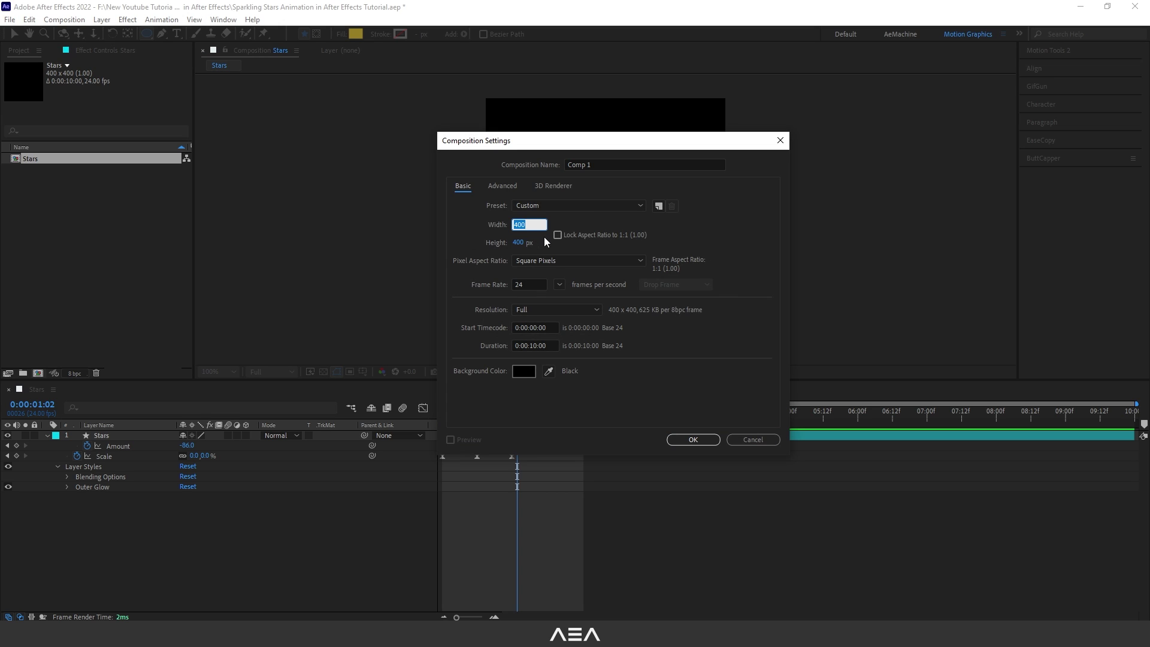
type("1920")
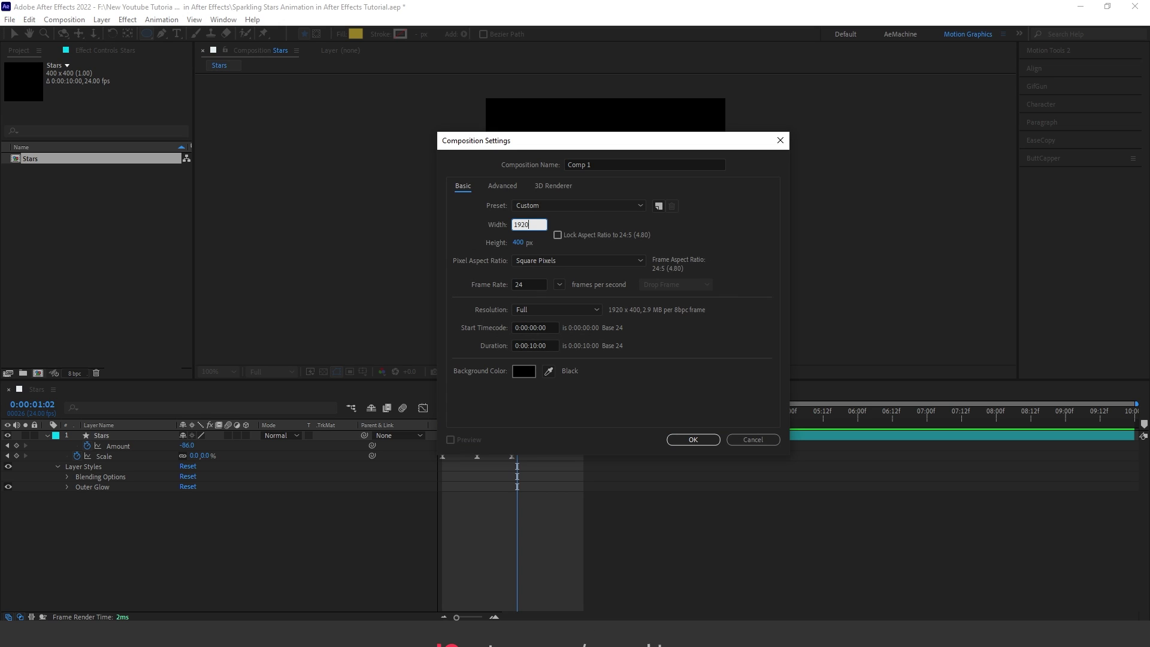
key("Tab")
type("1080")
key("Tab")
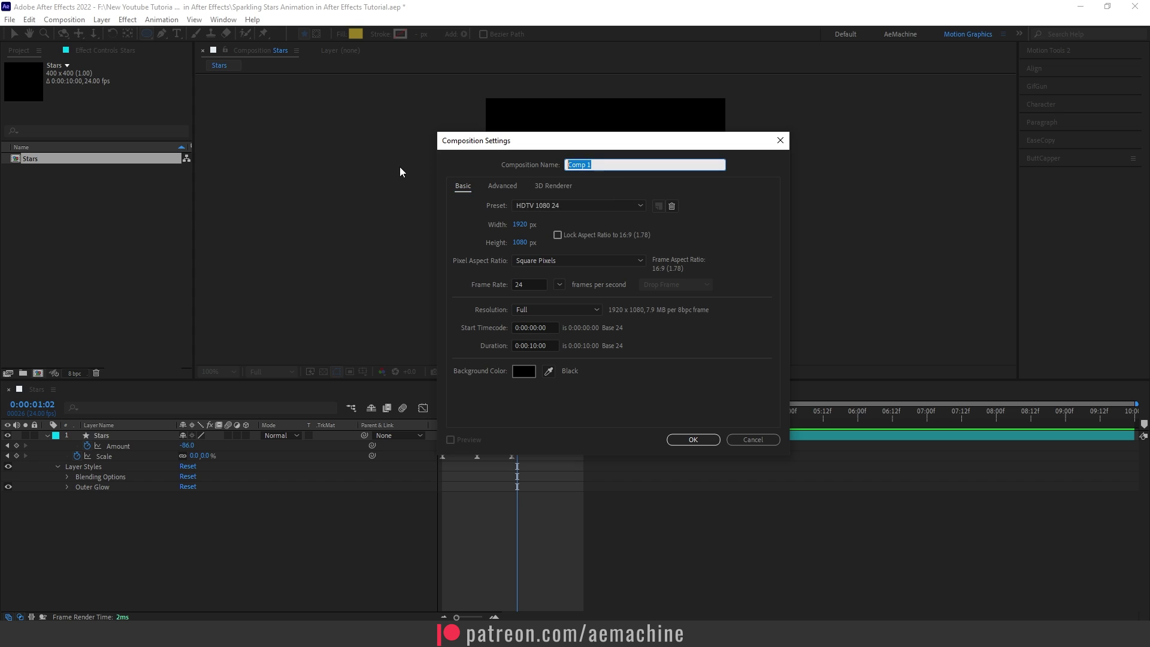
type("Compositing")
left_click(607, 333)
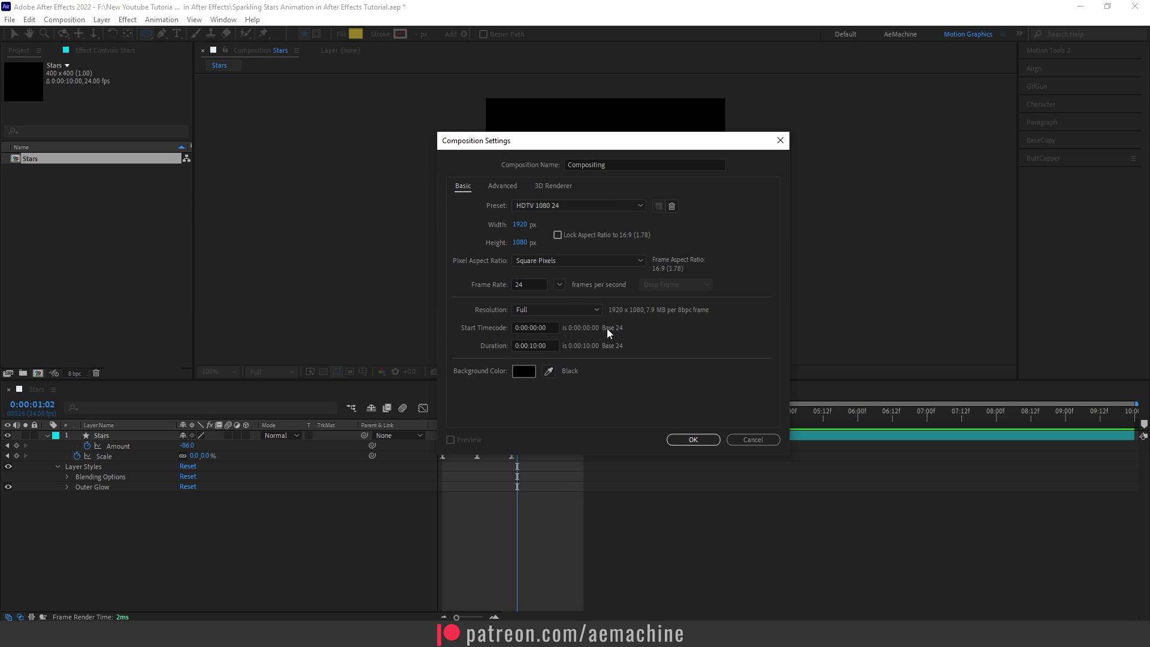
left_click(693, 439)
Place the Stars comp into Compositing and move to frame 7.
left_click(32, 174)
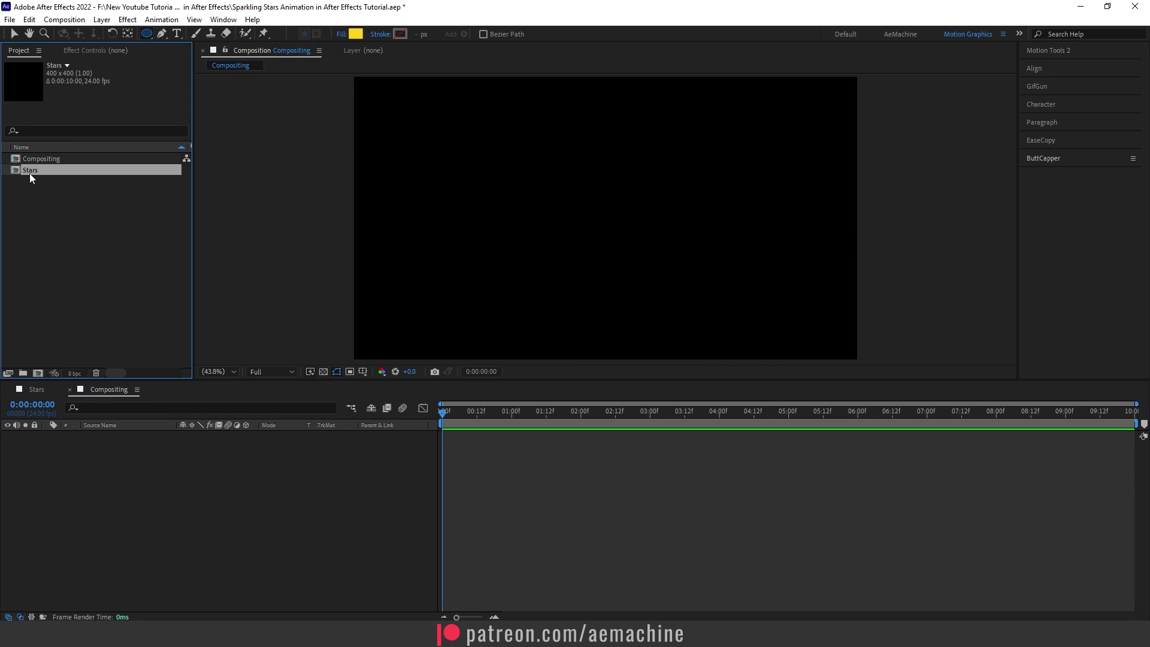
left_click_drag(42, 176, 142, 498)
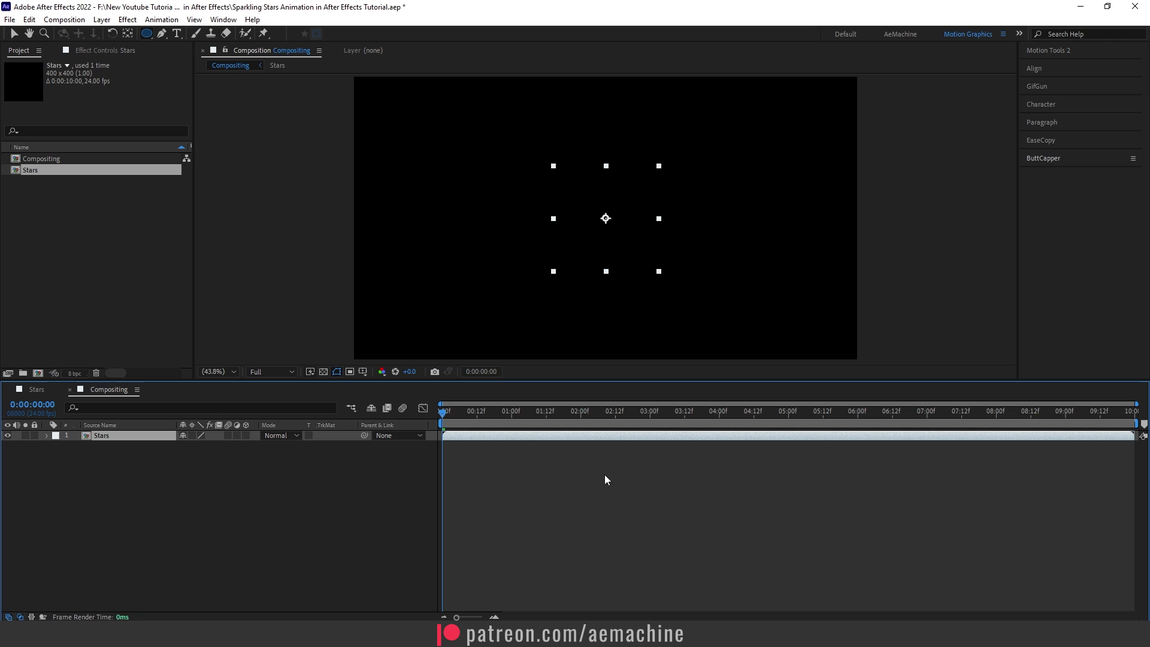
key("space")
key("space")
left_click_drag(485, 423, 463, 418)
Duplicate the Stars layer, move the copy up and left, and scale it to 65%.
key("ctrl+d")
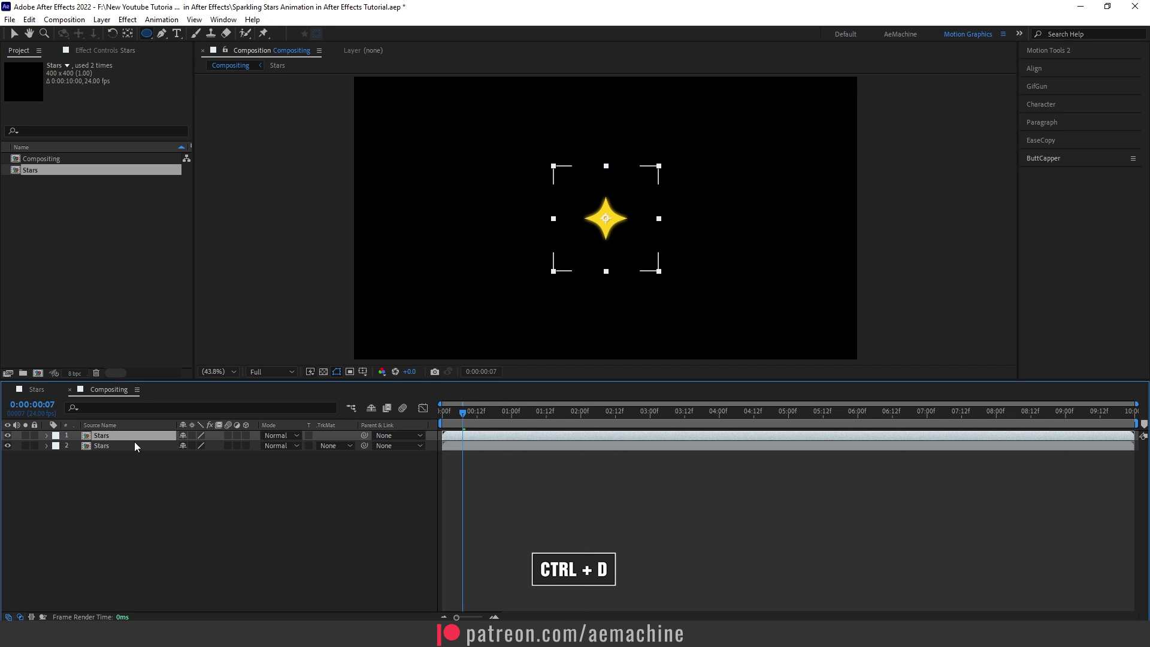
key("v")
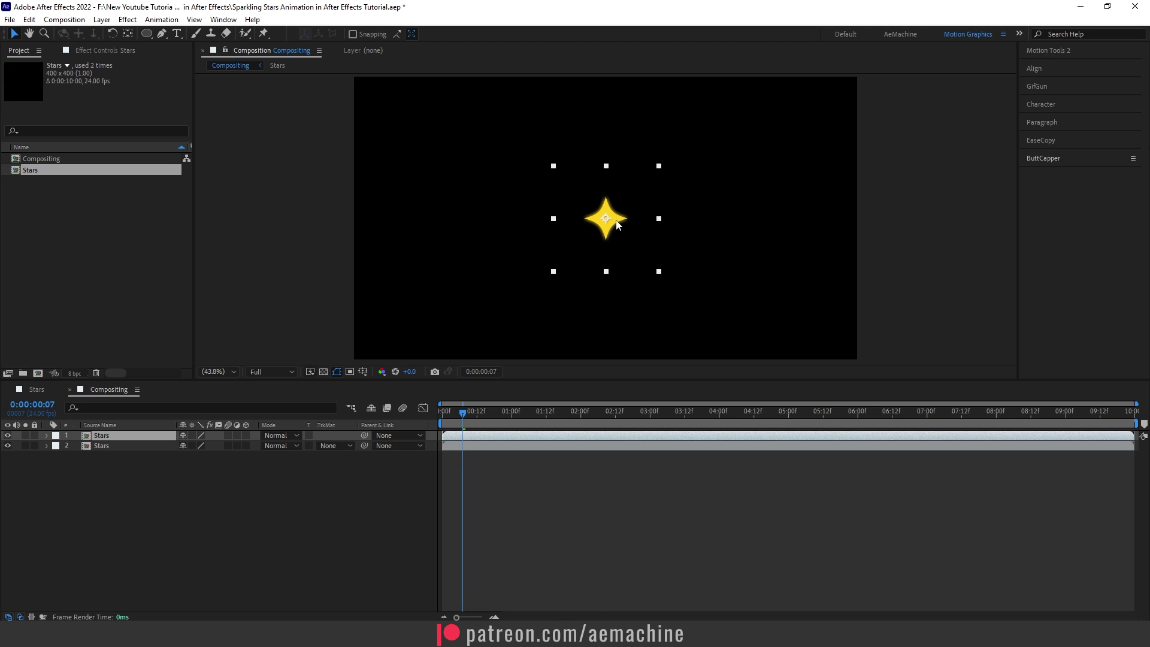
left_click_drag(618, 224, 570, 200)
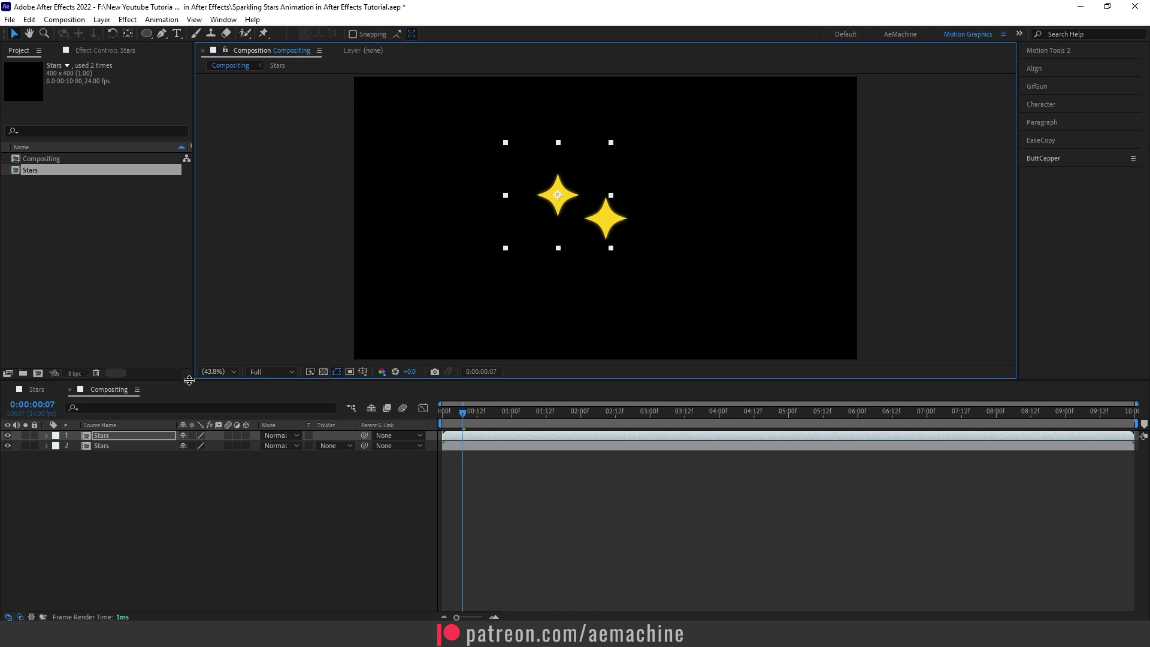
left_click(111, 436)
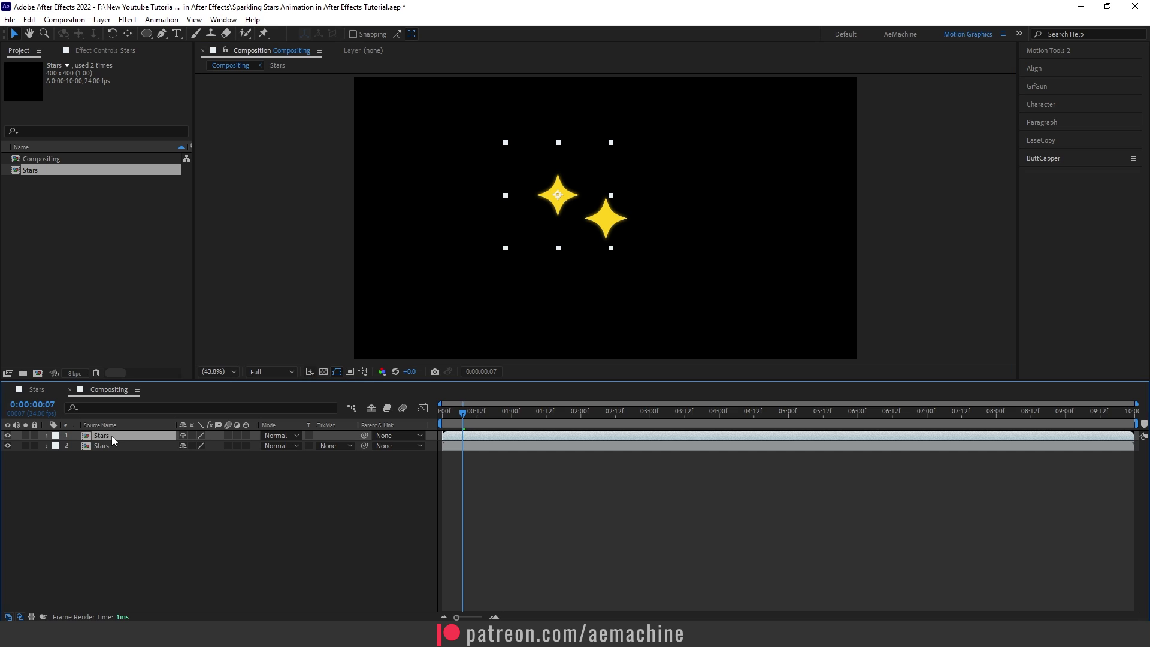
key("s")
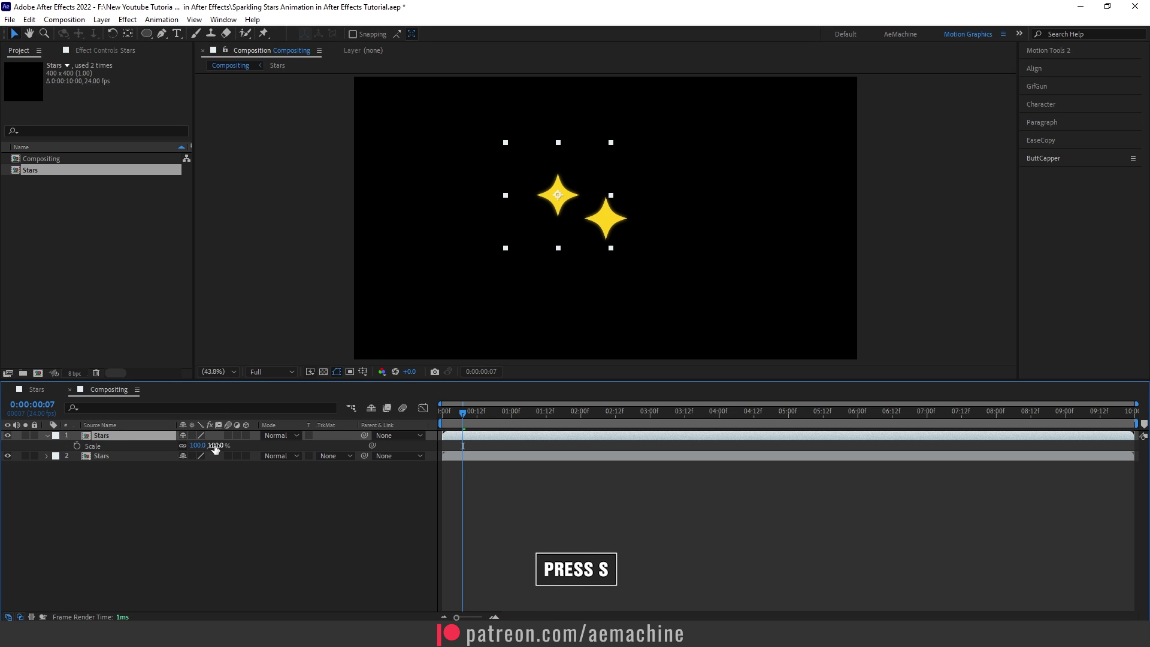
left_click_drag(211, 446, 198, 448)
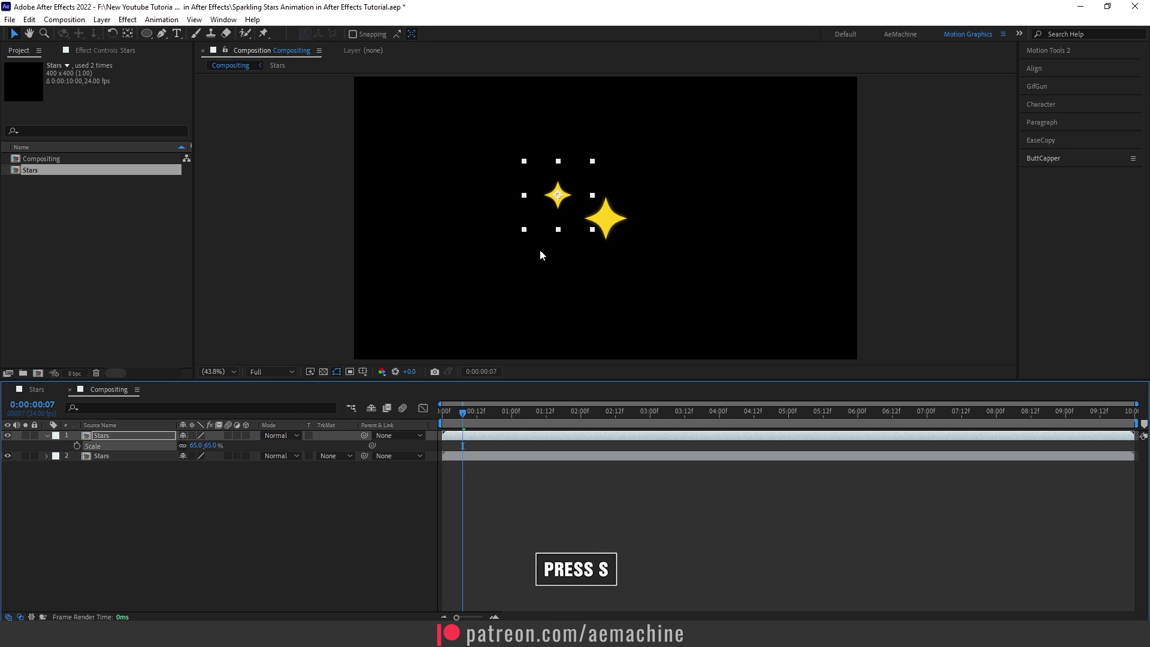
left_click_drag(568, 192, 640, 199)
Duplicate the small star and shrink the top copy to 51%.
left_click(102, 436)
key("ctrl+d")
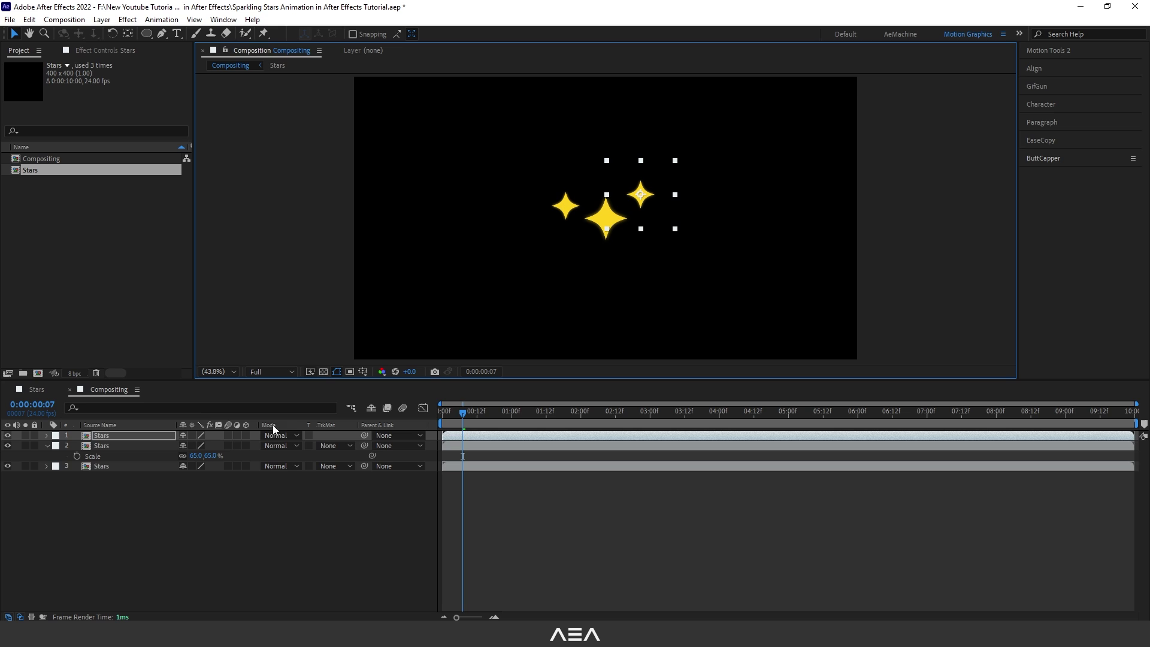
left_click(207, 448, "shift")
key("s")
left_click_drag(207, 448, 199, 448)
Duplicate the 51% star, move it down and left, and enlarge it to 77%.
key("ctrl+d")
left_click_drag(640, 195, 580, 262)
key("s")
mouse_move(195, 446)
left_mouse_down()
mouse_move(211, 446)
mouse_move(180, 446)
left_mouse_up()
key("r")
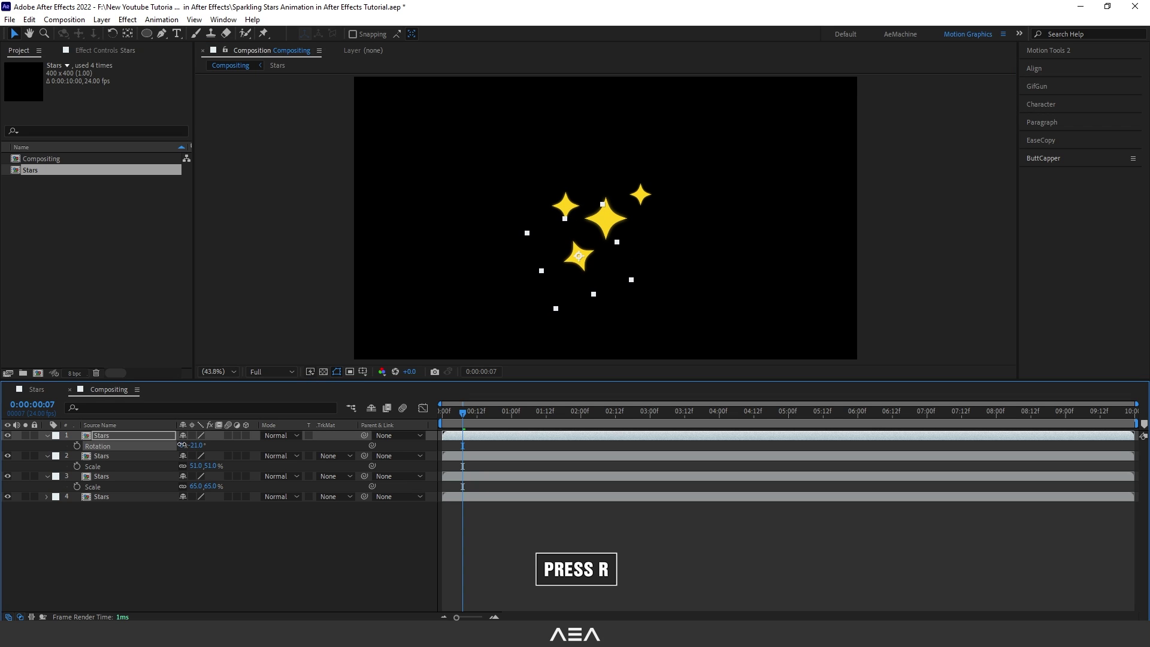
Add another star copy in the upper left at 66% scale, then preview.
left_click(117, 456)
key("r")
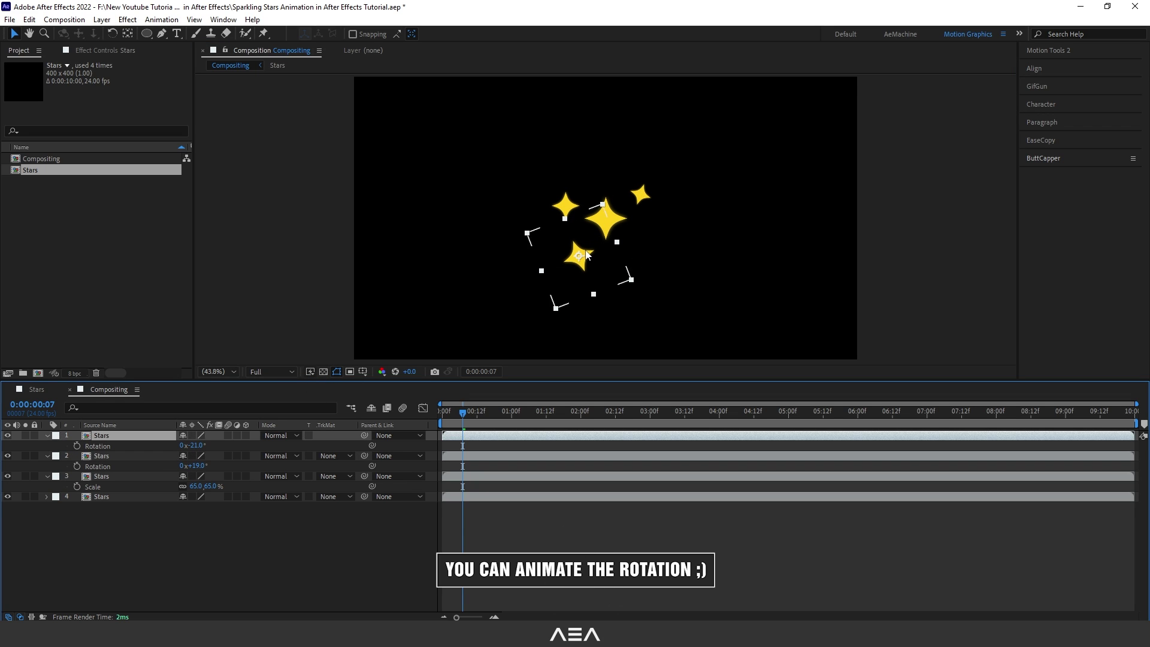
key("ctrl+d")
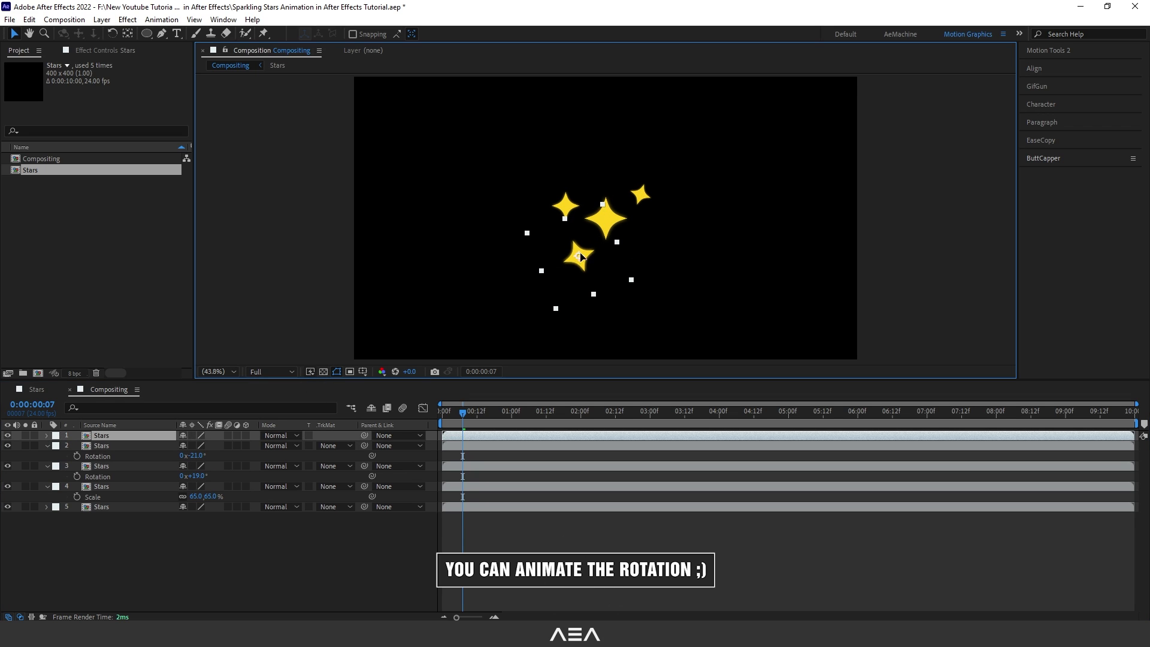
left_click_drag(586, 254, 650, 235)
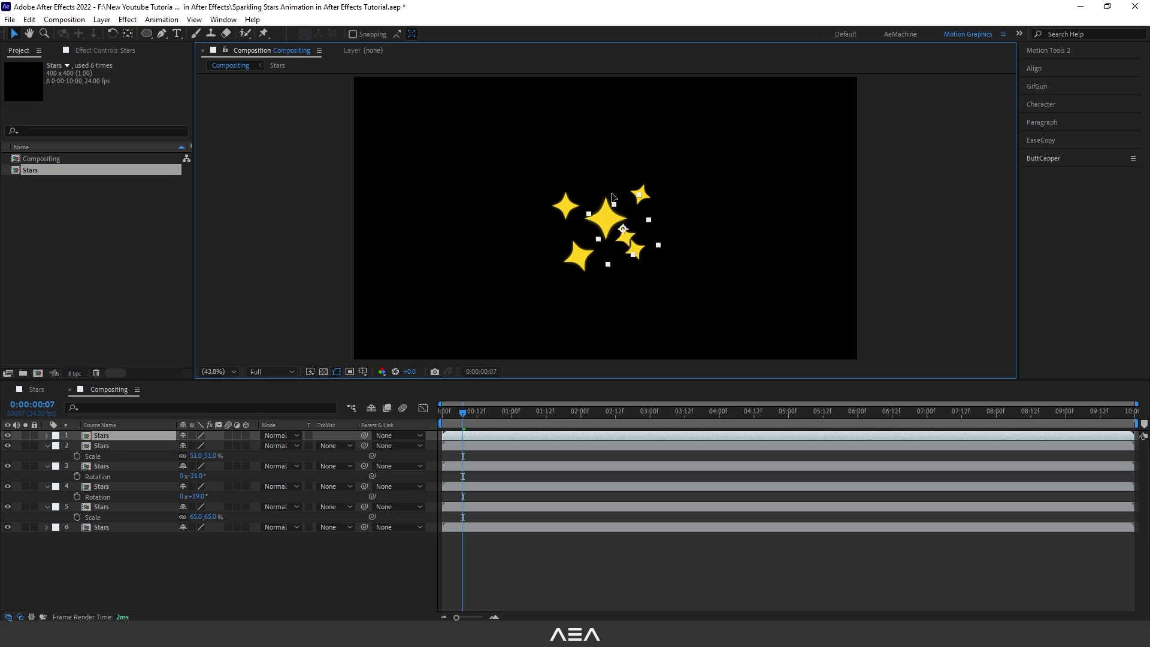
left_click_drag(612, 198, 590, 129)
key("s")
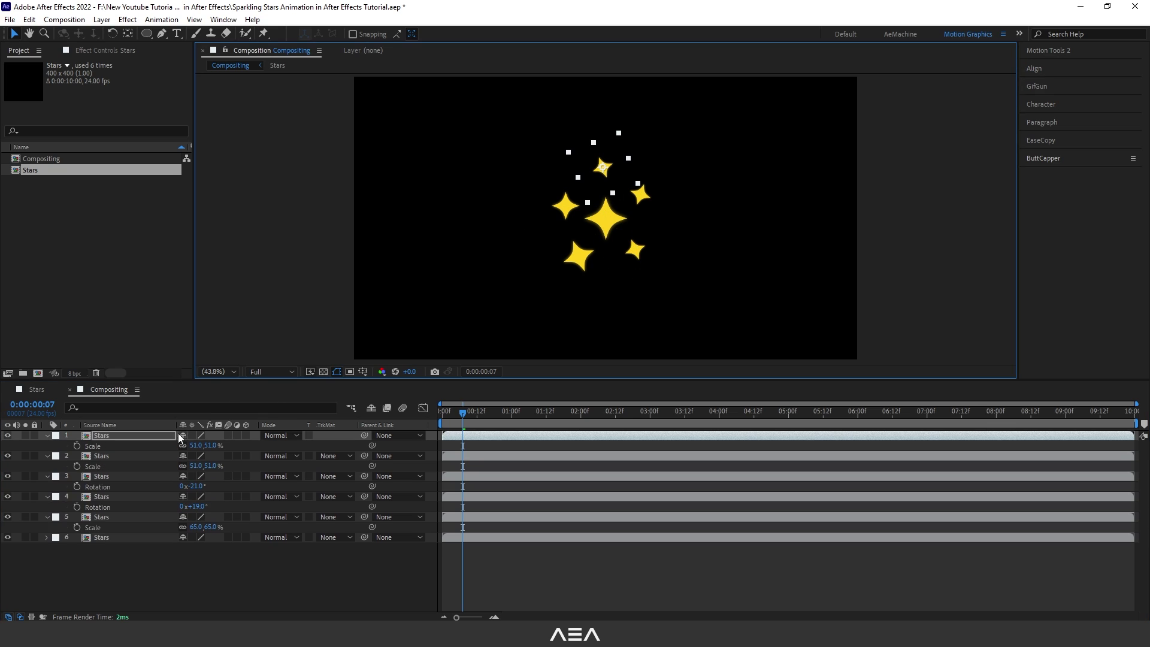
left_click_drag(211, 449, 442, 413)
key("space")
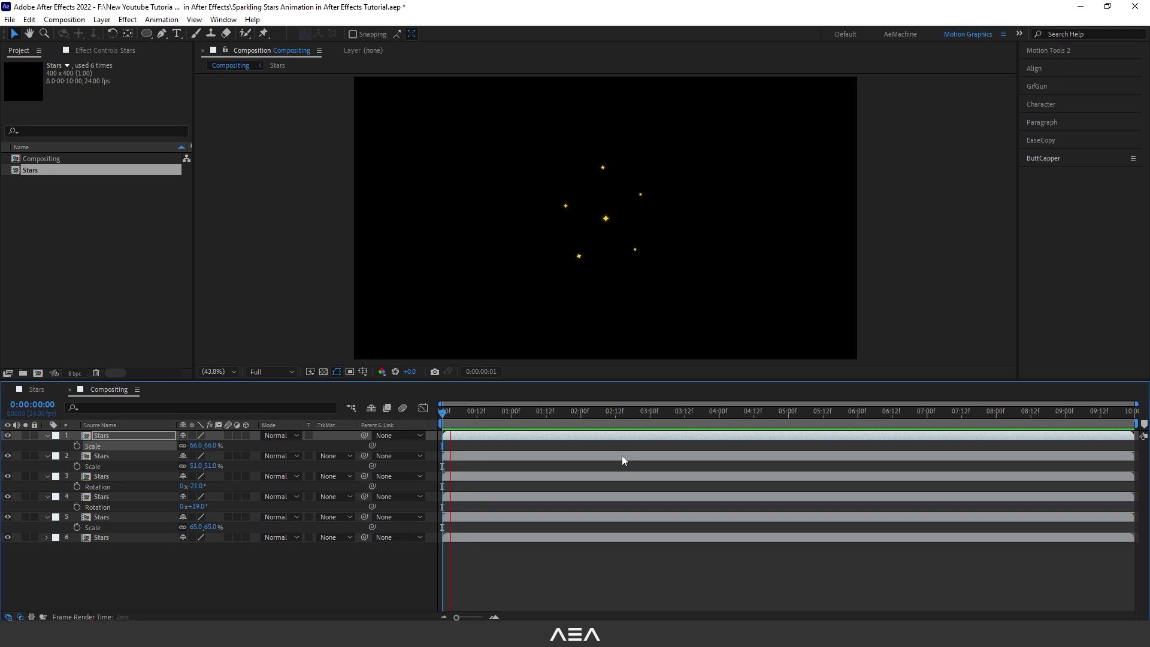
Stagger the start times of star layers 2, 3, 4, 5 and the top layer slightly later.
left_click(513, 419)
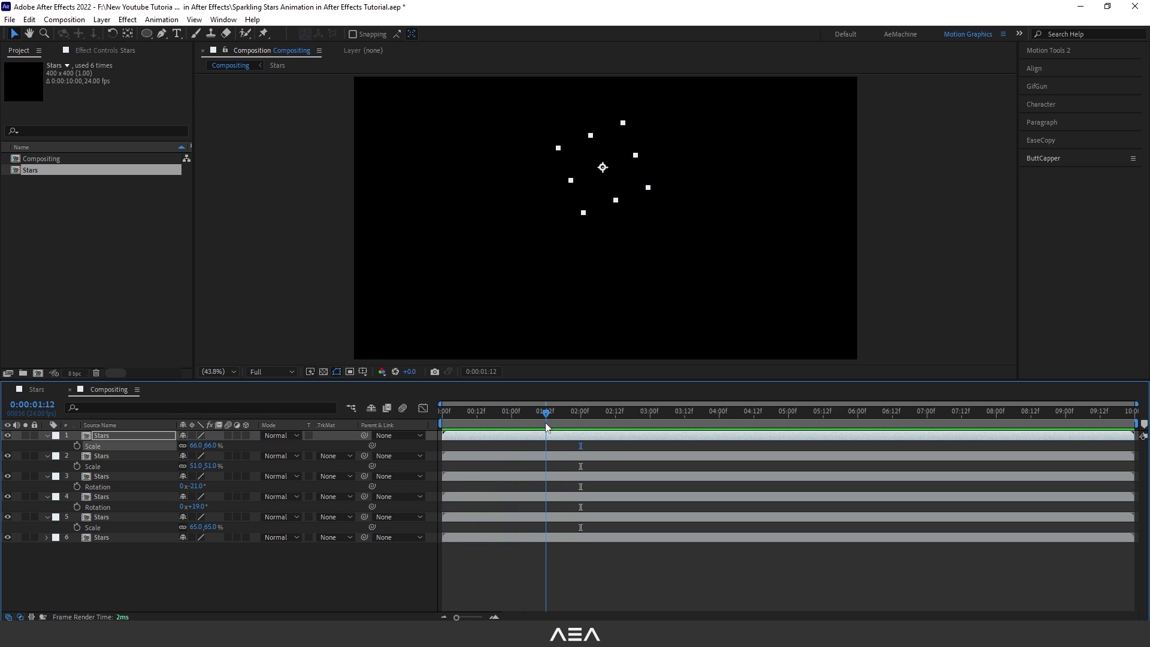
key("Home")
left_click_drag(454, 498, 474, 476)
left_click(474, 520)
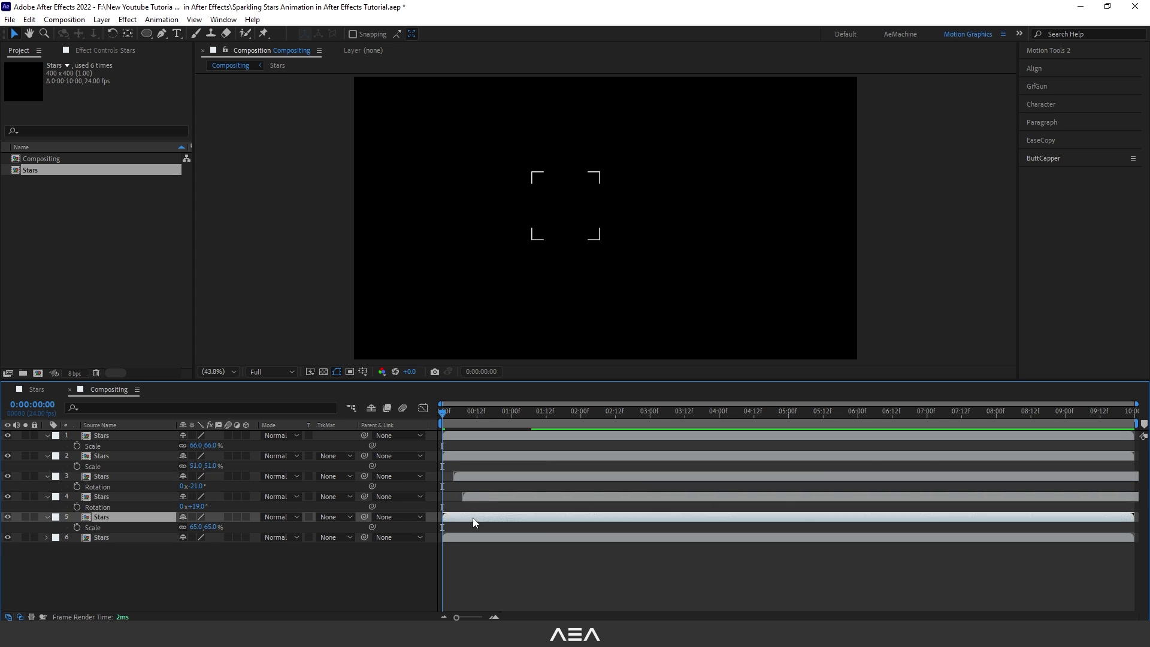
left_click_drag(473, 520, 497, 519)
left_click_drag(465, 457, 494, 438)
left_click(540, 497)
End the work area at two seconds and play the preview.
left_click_drag(442, 411, 581, 435)
key("n")
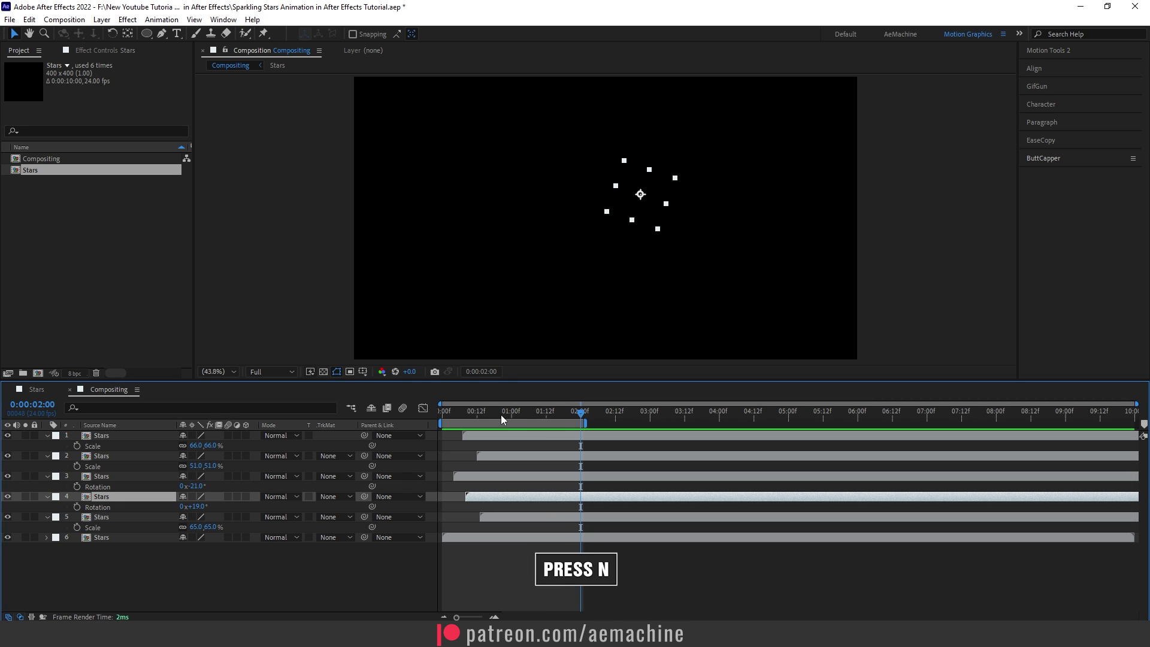
key("space")
Enlarge layer 2's star to 113 percent scale and preview the result.
left_click(134, 476)
key("s")
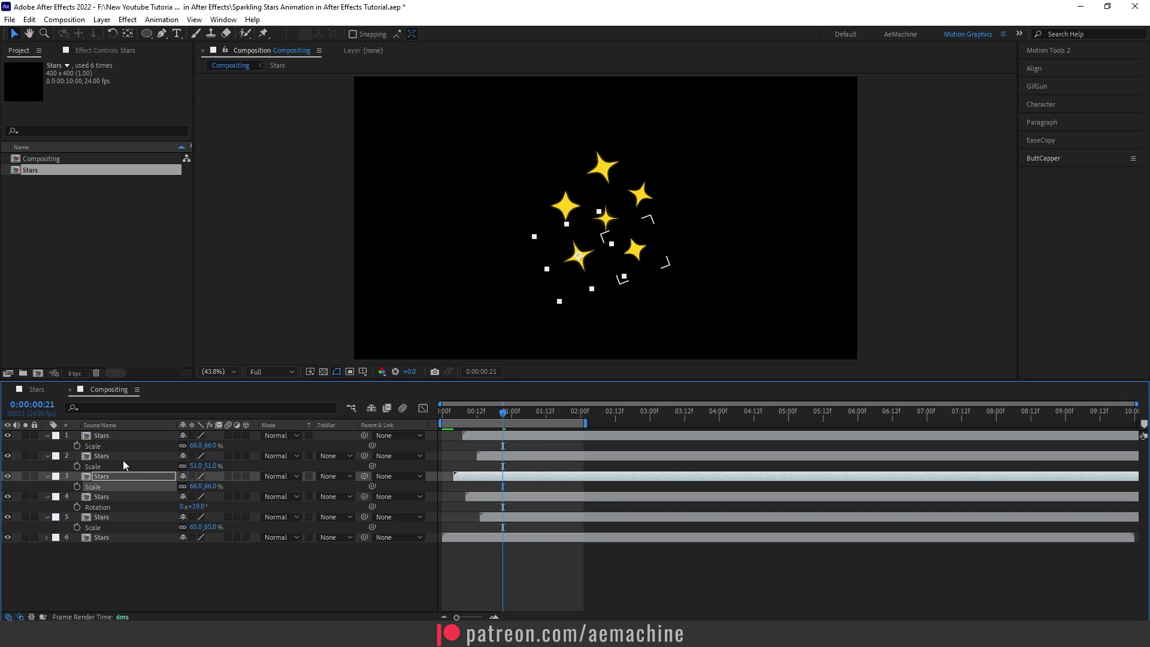
left_click(124, 457)
key("s")
key("s")
left_click_drag(198, 465, 226, 466)
key("space")
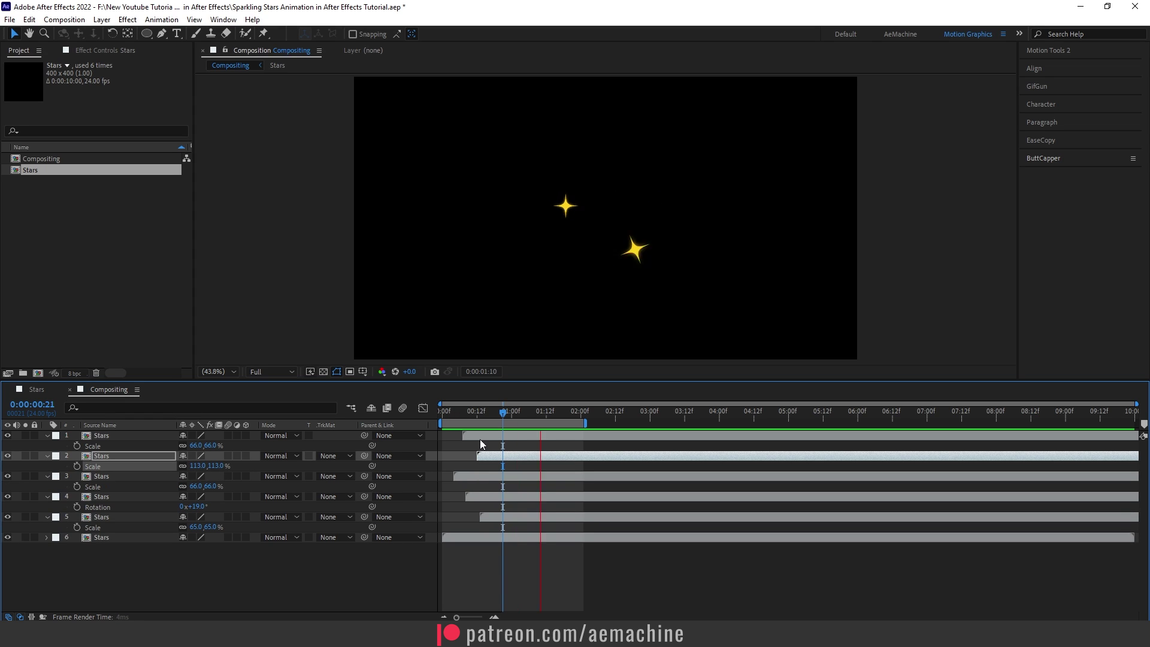
left_click(641, 193)
key("s")
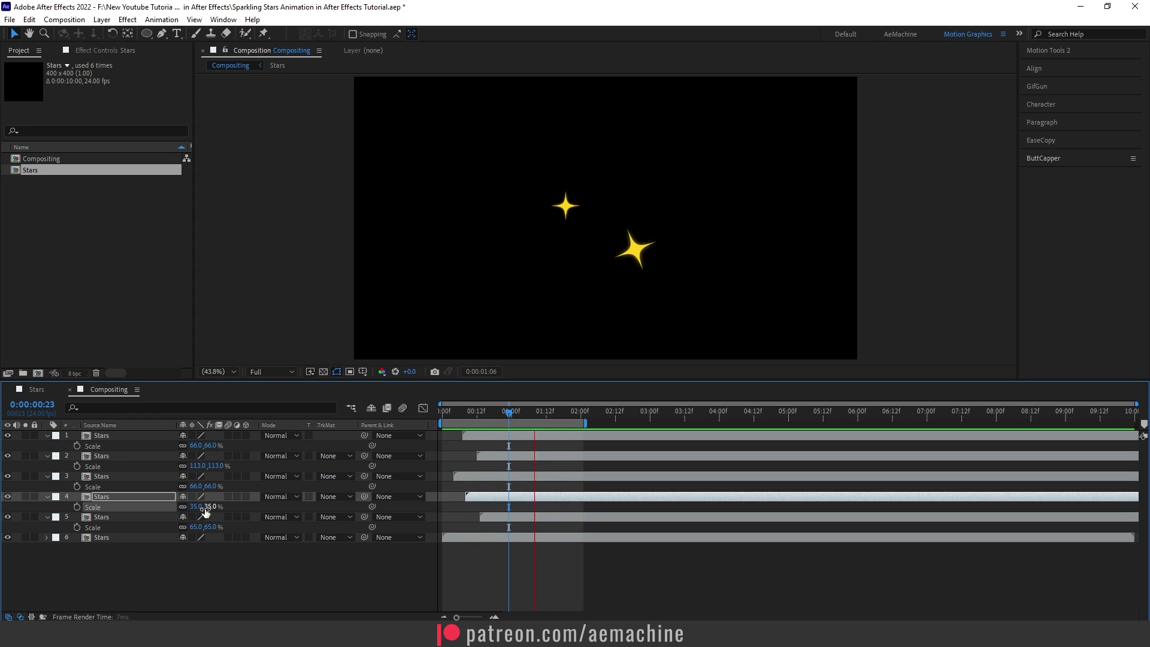
Duplicate a star, move the copy left, and rotate layer 3's star to 40 degrees.
left_click(578, 256)
key("ctrl+d")
left_click_drag(578, 256, 522, 246)
key("r")
left_click_drag(183, 487, 204, 486)
Duplicate the large star, move it up-right, and set its scale to 88 percent.
left_click(124, 455)
key("ctrl+d")
left_click_drag(635, 249, 682, 210)
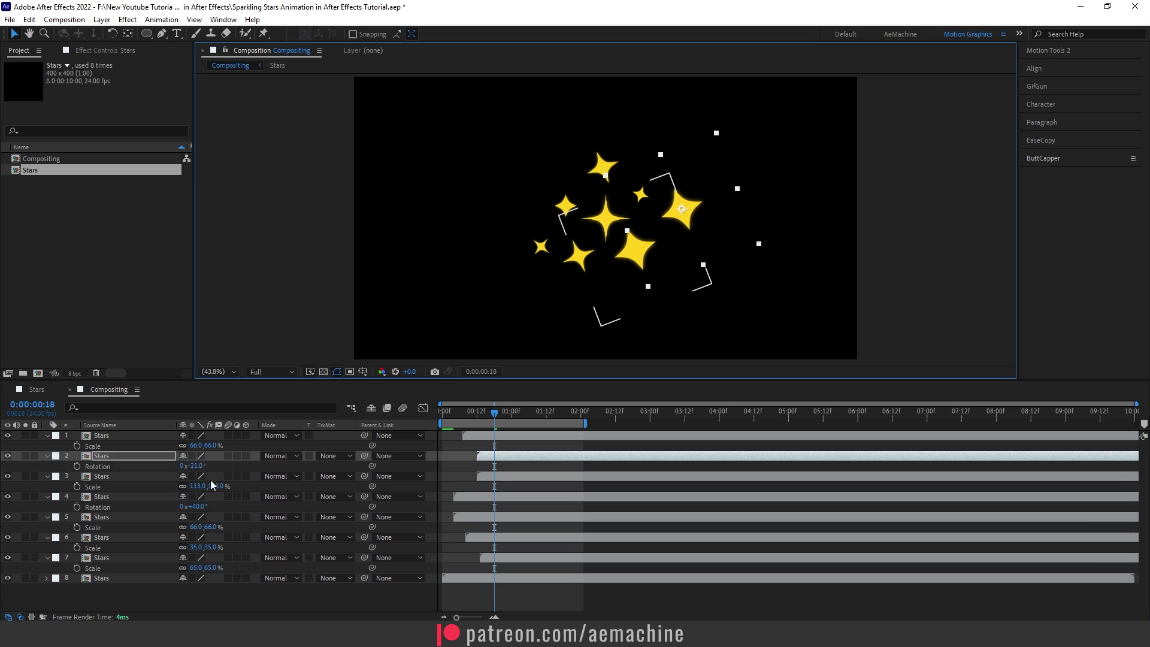
mouse_move(226, 466)
left_mouse_down()
mouse_move(202, 466)
mouse_move(211, 467)
left_mouse_up()
left_click_drag(488, 459, 523, 458)
Delay the new stars' start time, preview from the start, then select all layers.
left_click(515, 476)
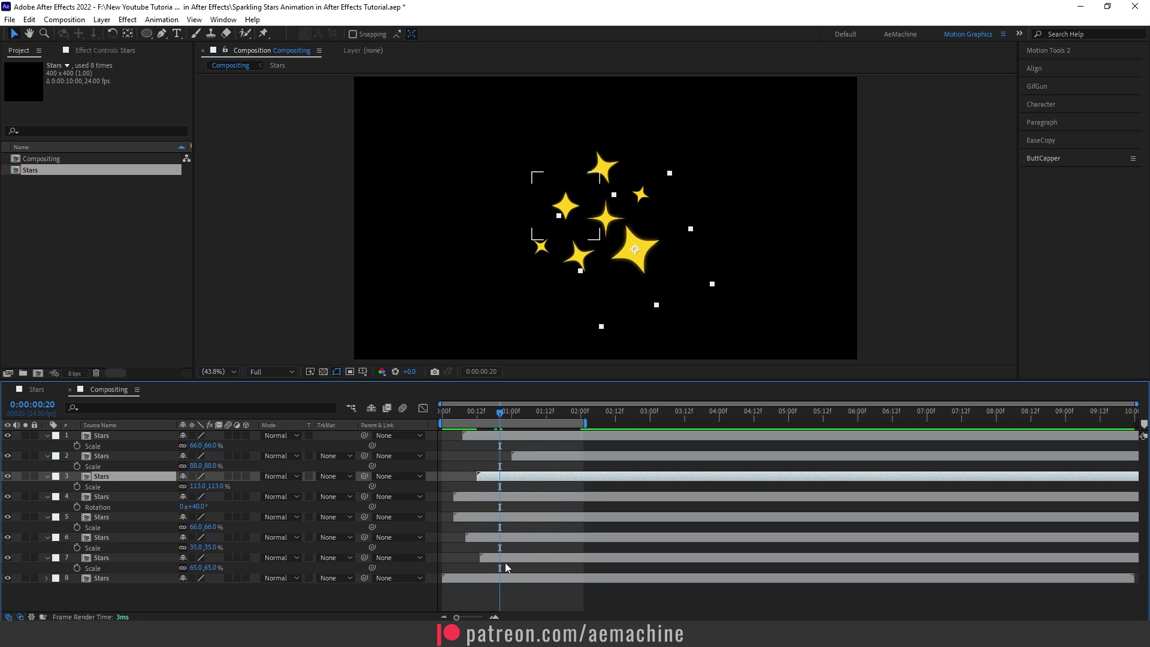
left_click_drag(479, 517, 522, 517)
key("Home")
key("space")
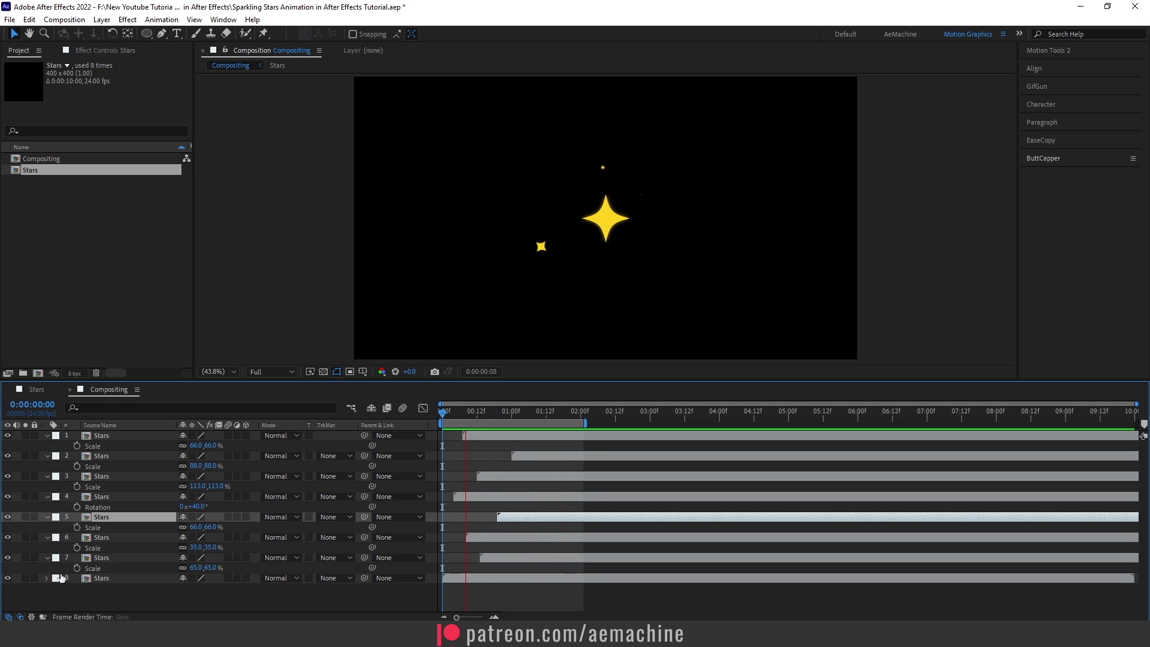
key("space")
key("ctrl+a")
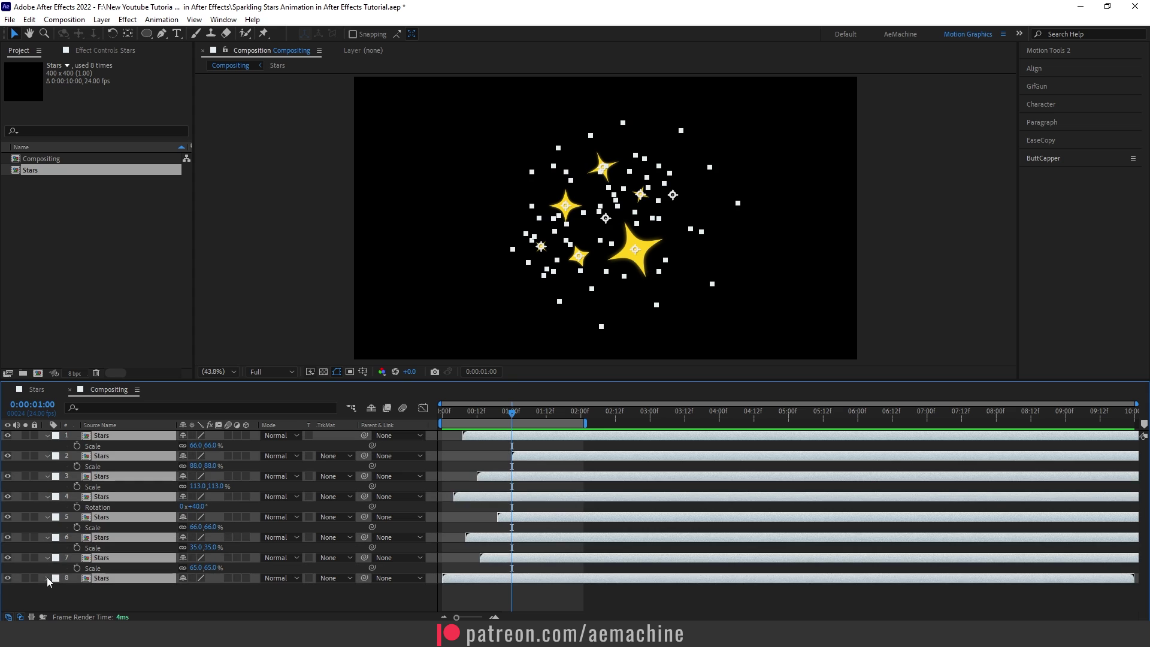
Start a new solid layer and set its colour to dark navy 01162C.
left_click(46, 559)
left_click(92, 574)
right_click(92, 574)
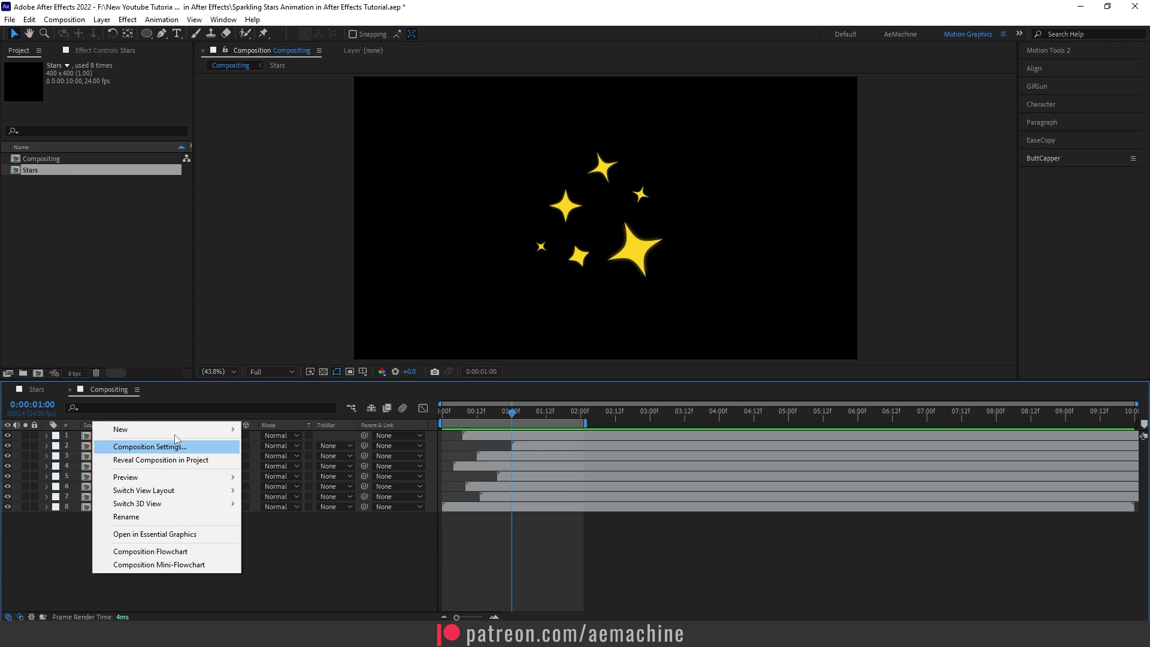
mouse_move(180, 429)
left_click(259, 456)
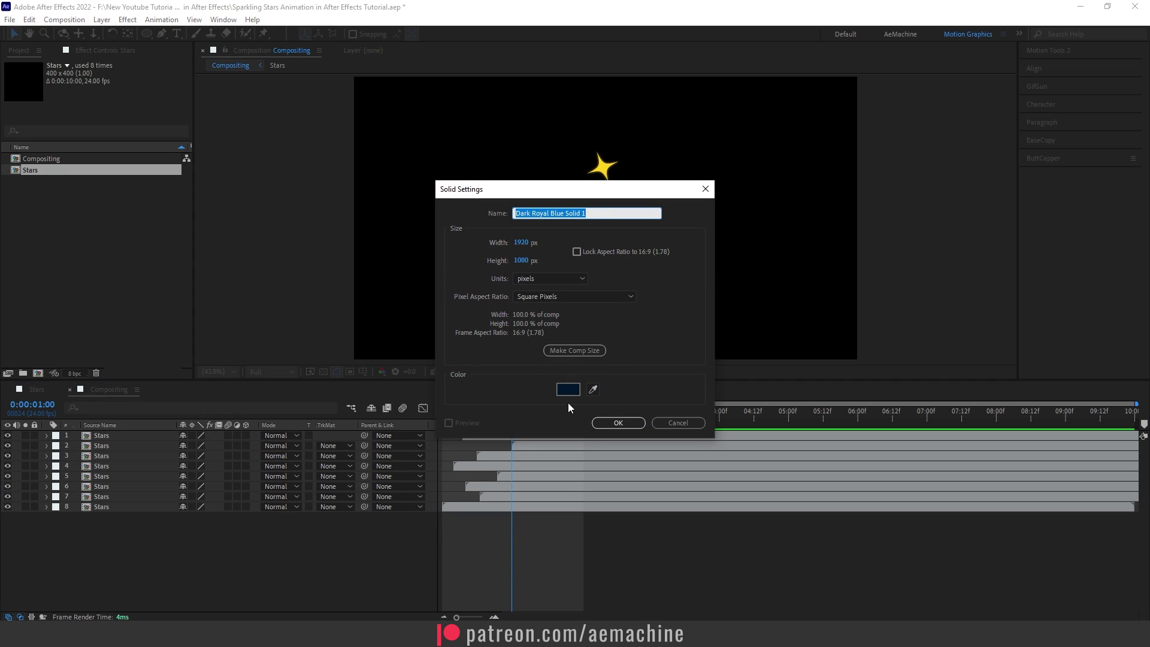
left_click(567, 389)
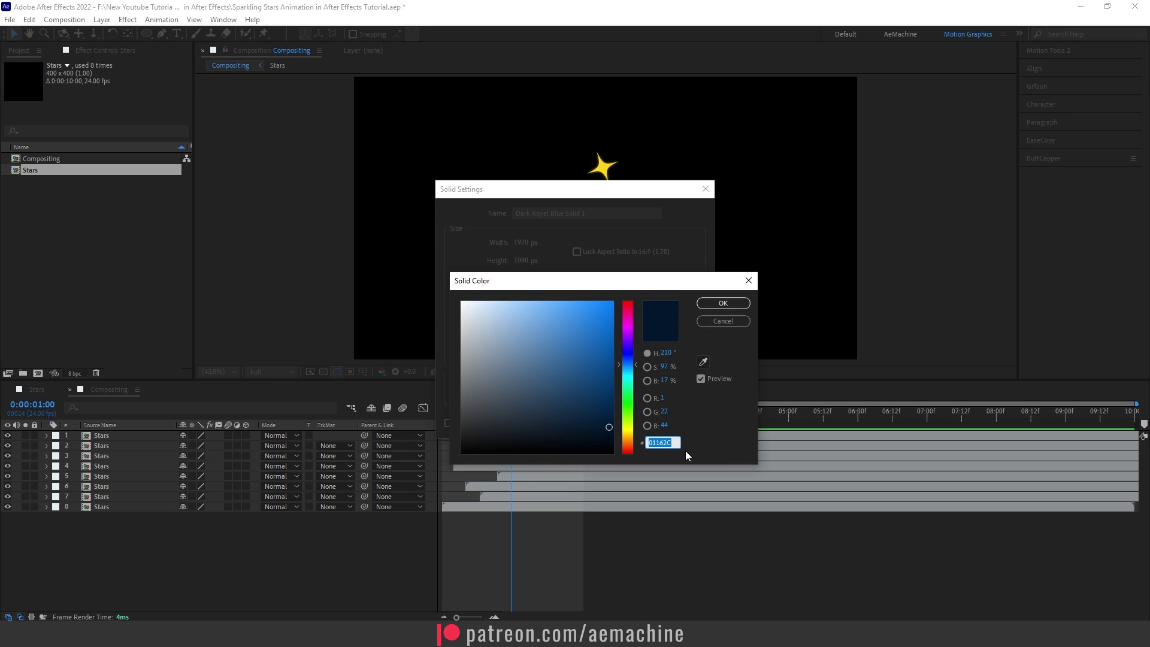
left_click(722, 304)
Name the solid BG, create it, move it below all star layers, and preview.
triple_click(527, 213)
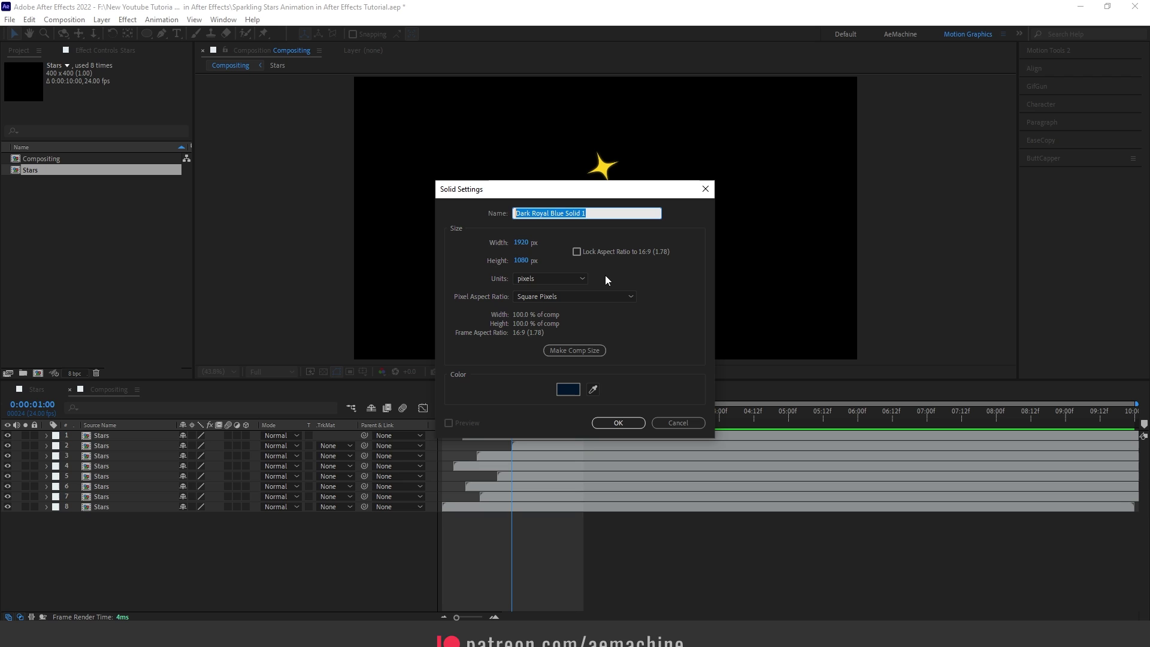
type("BN")
key("BackSpace")
type("G")
left_click(671, 368)
left_click(619, 423)
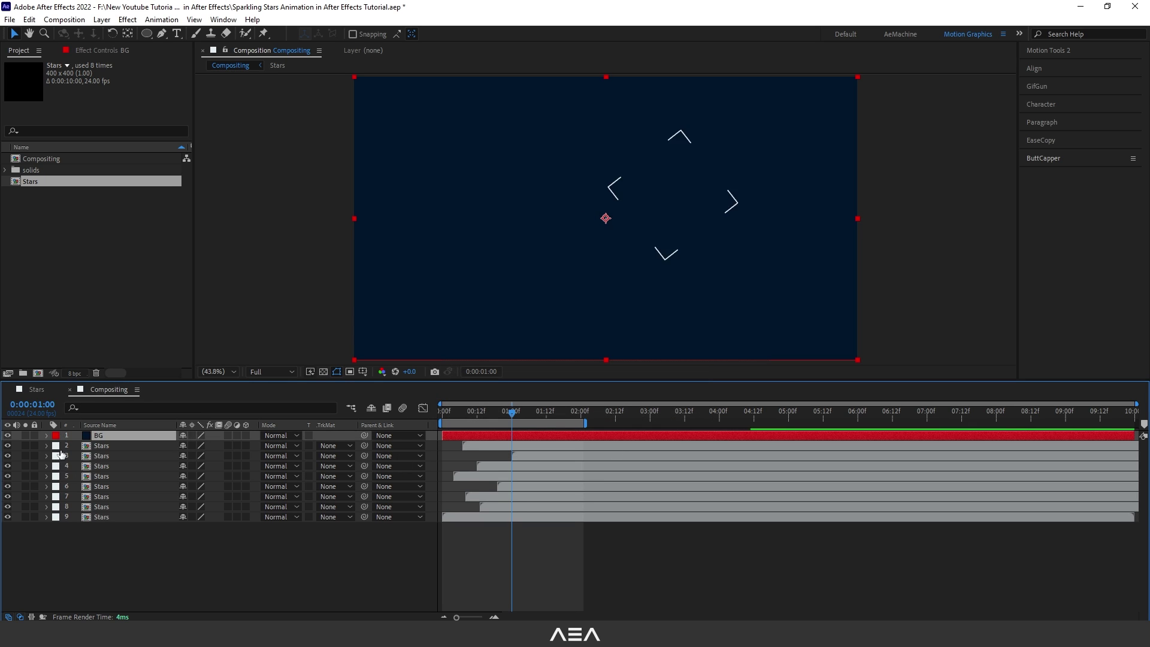
left_click_drag(113, 437, 128, 544)
key("space")
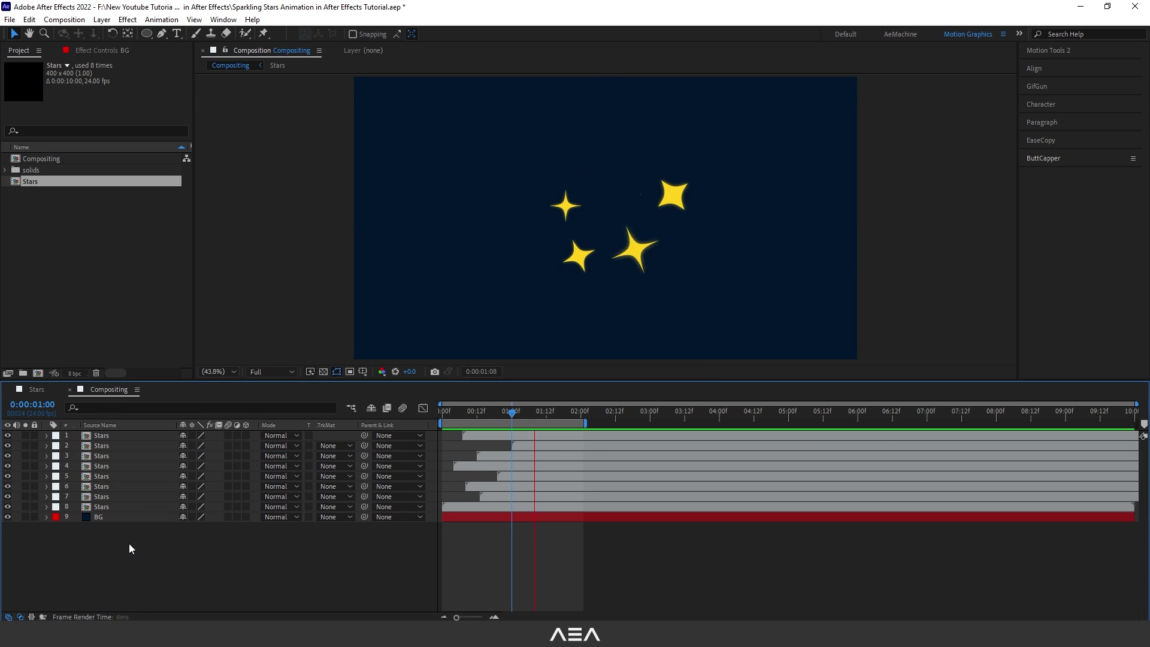